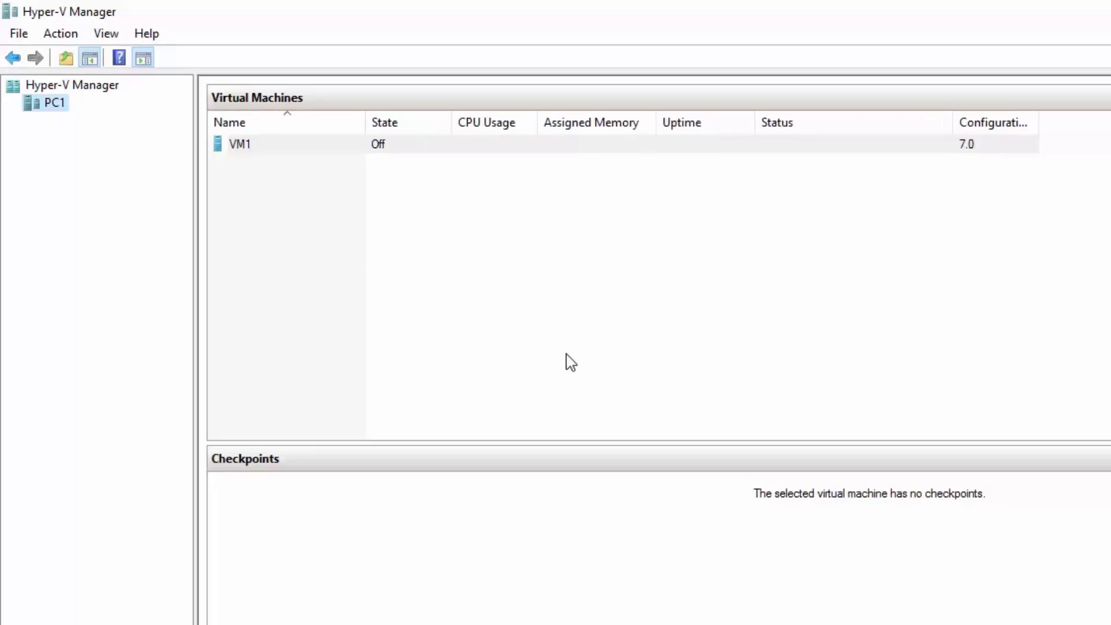
- Open the settings of the virtual machine VM1
left_click(235, 152)
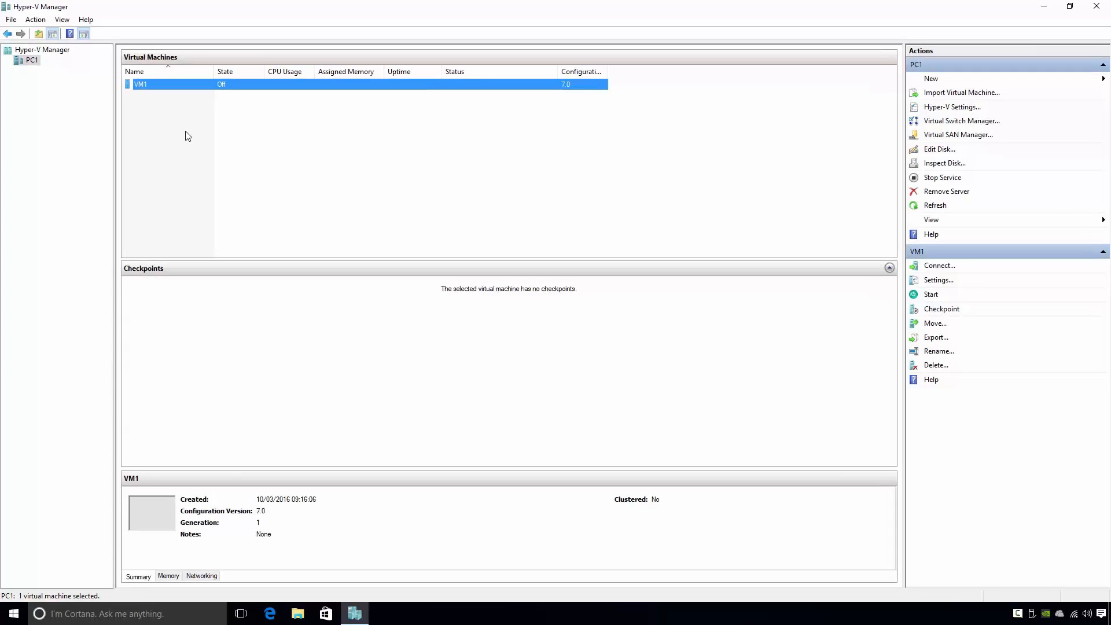
right_click(169, 85)
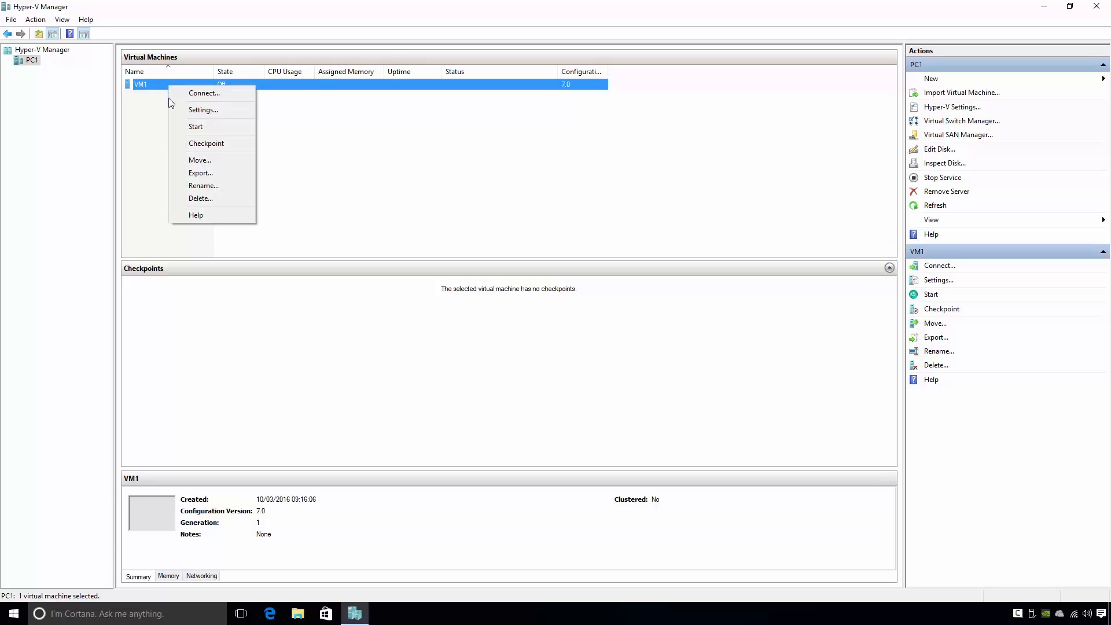
left_click(238, 112)
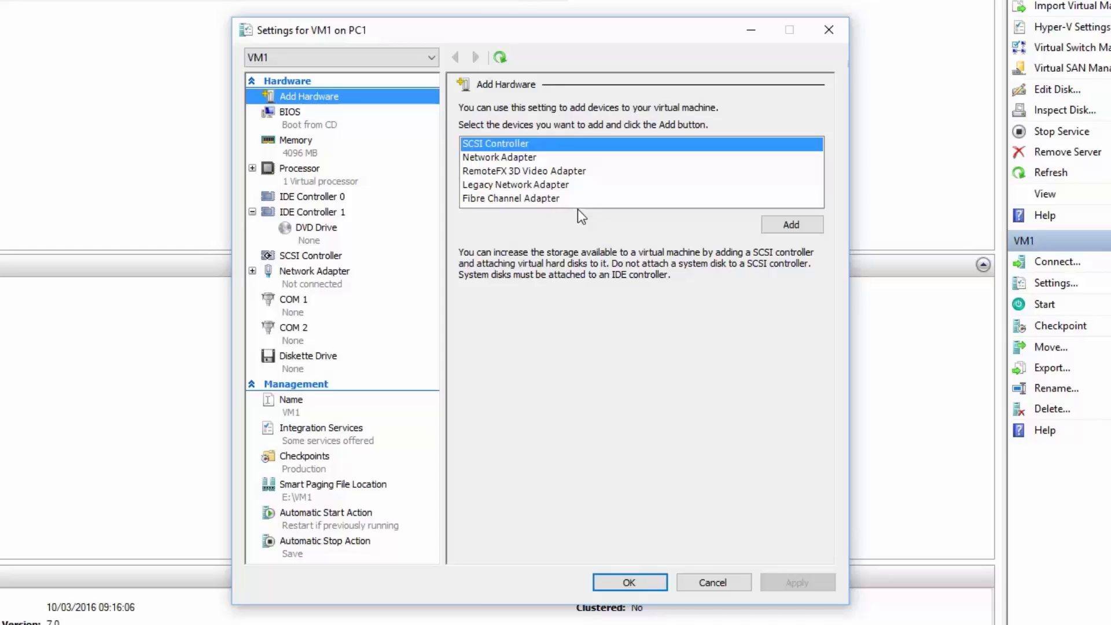
- Review the descriptions of the addable hardware: Network Adapter, RemoteFX 3D Video Adapter, Legacy Network Adapter and Fibre Channel Adapter
left_click(485, 159)
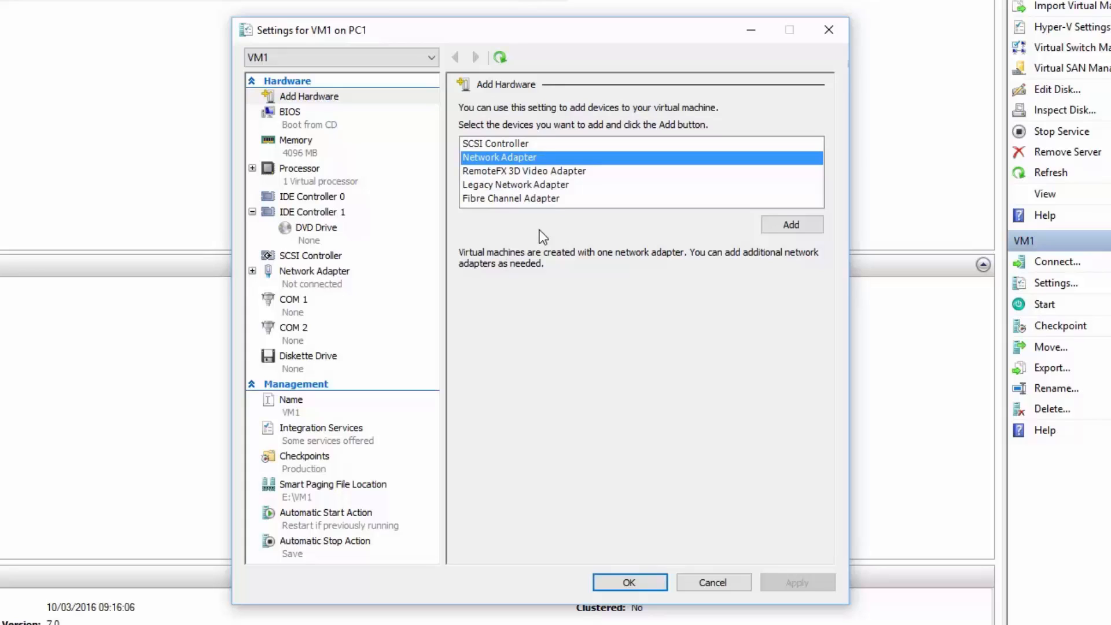
left_click(478, 172)
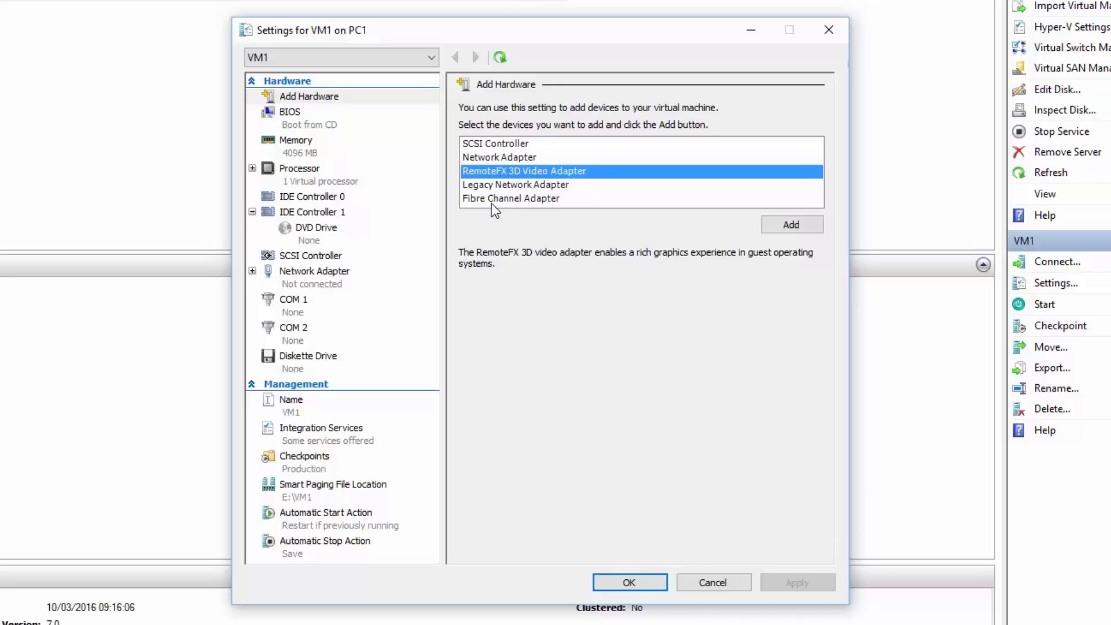
left_click(465, 186)
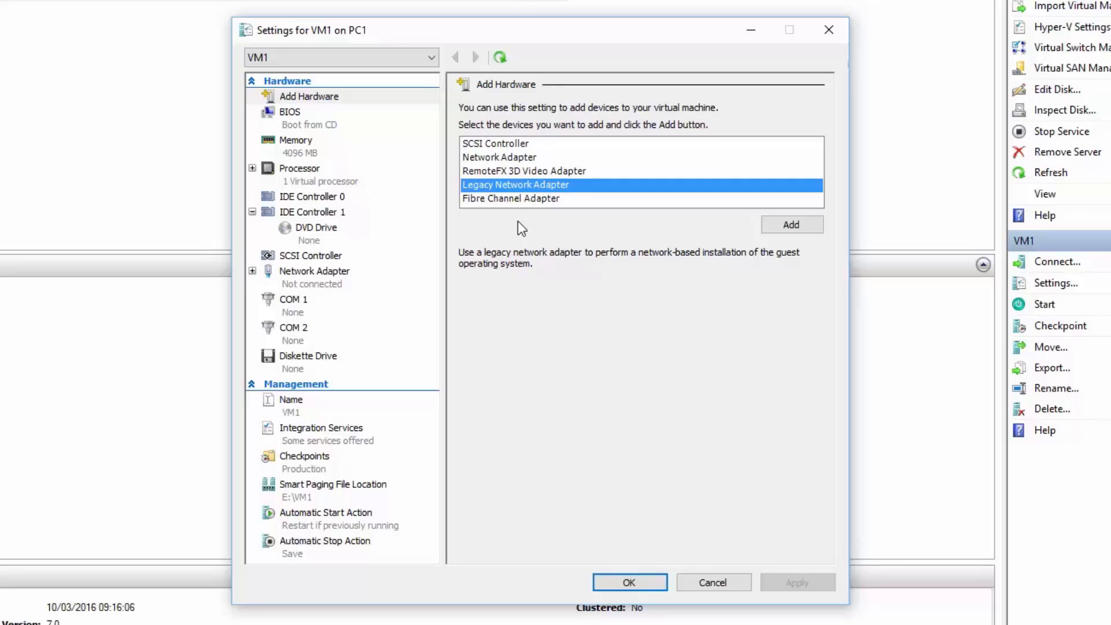
left_click(488, 199)
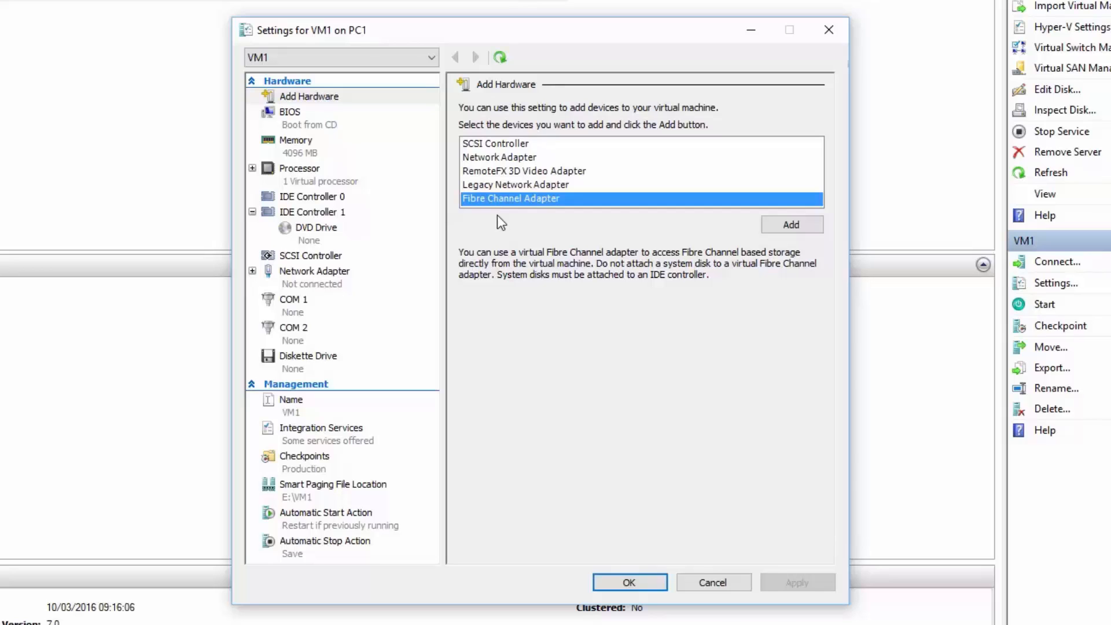
- Examine the BIOS startup order, going through the CD, IDE, Legacy Network adapter and Floppy entries
left_click(277, 123)
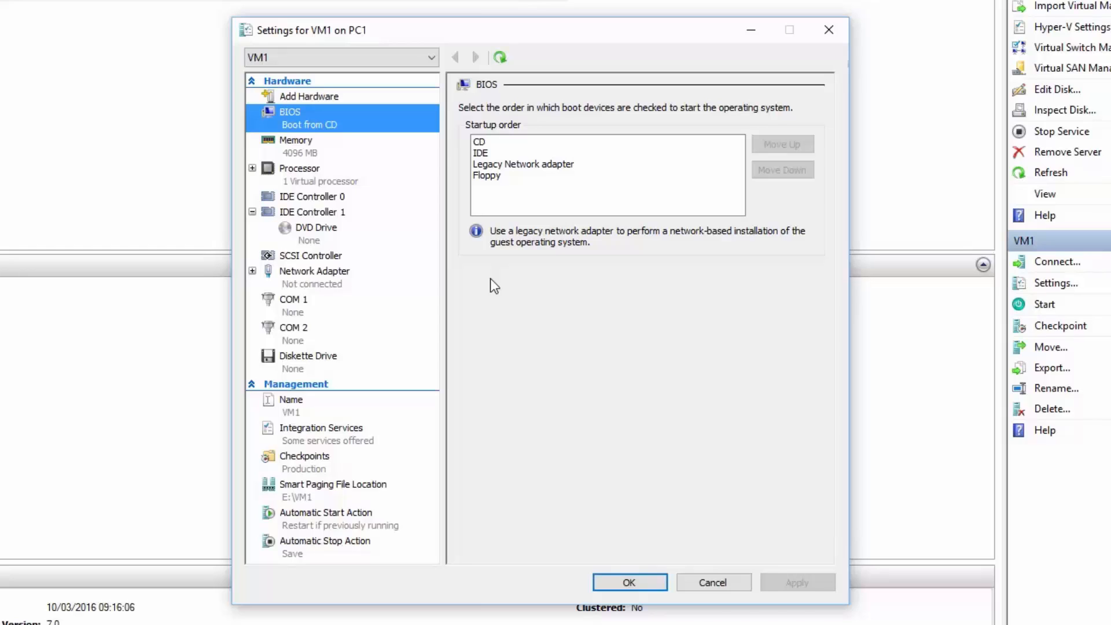
left_click(491, 144)
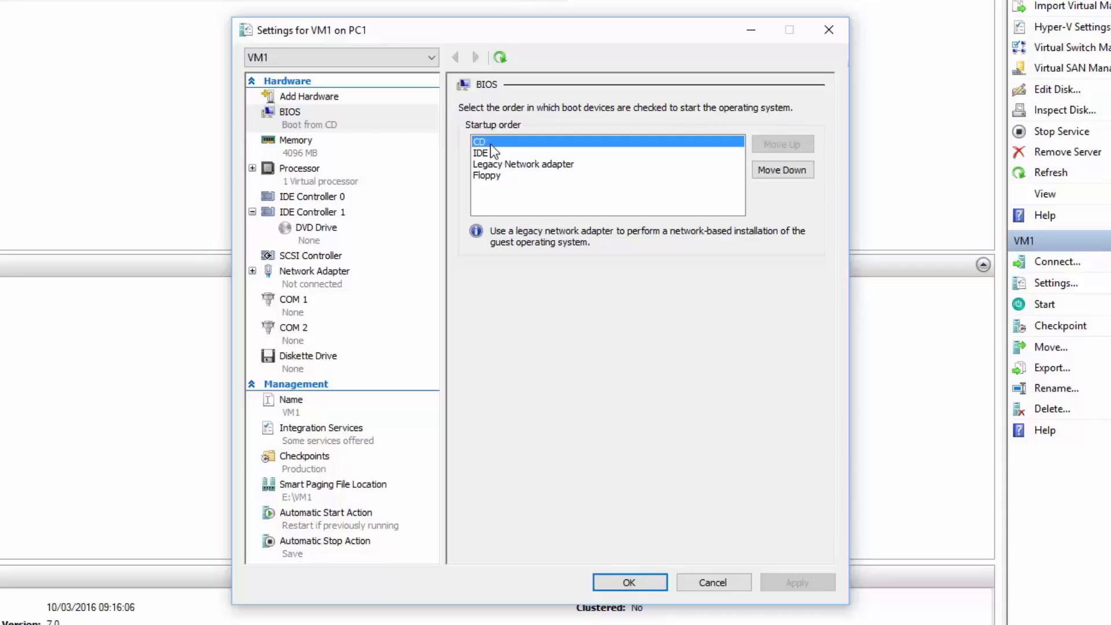
left_click(493, 154)
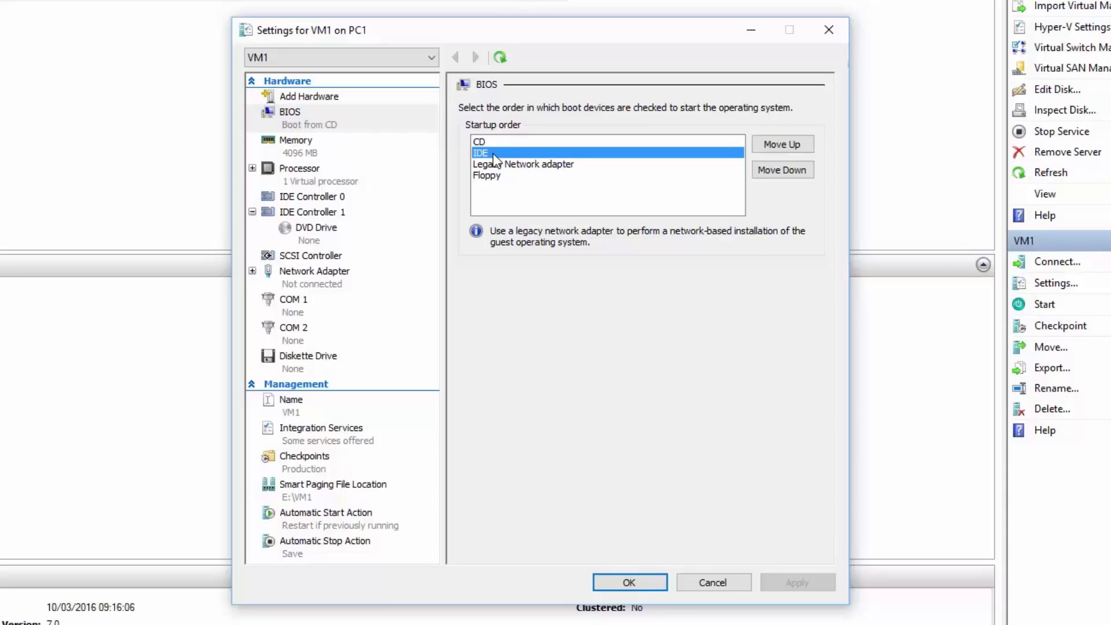
left_click(499, 165)
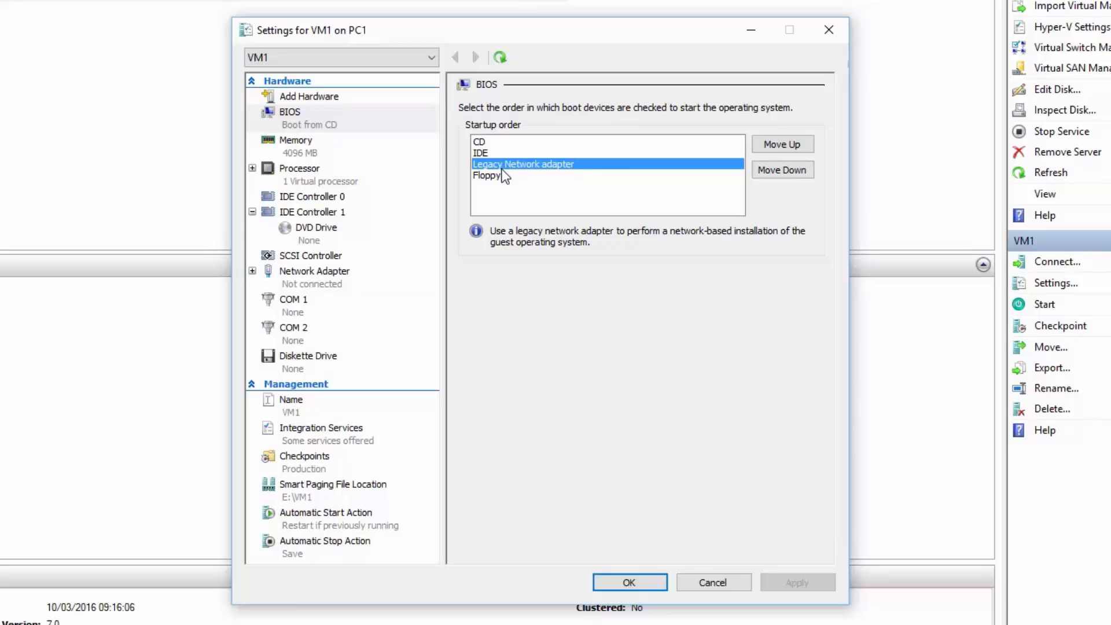
left_click(506, 177)
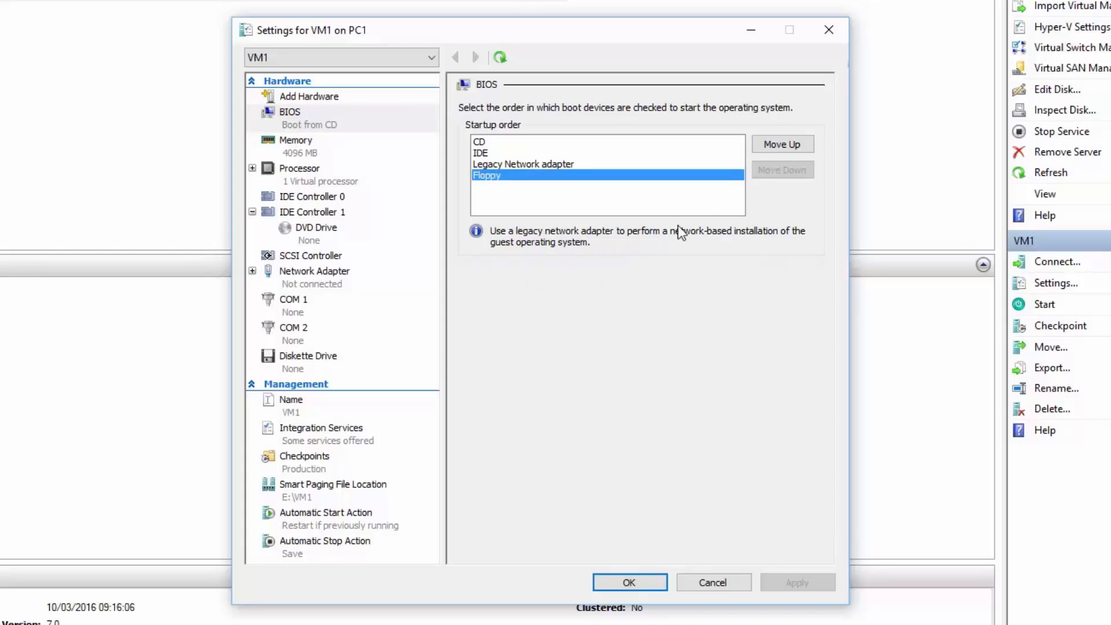
- Try Floppy as the first boot device in the BIOS startup order and return it to last place
left_click(788, 144)
left_click(788, 144)
left_click(788, 144)
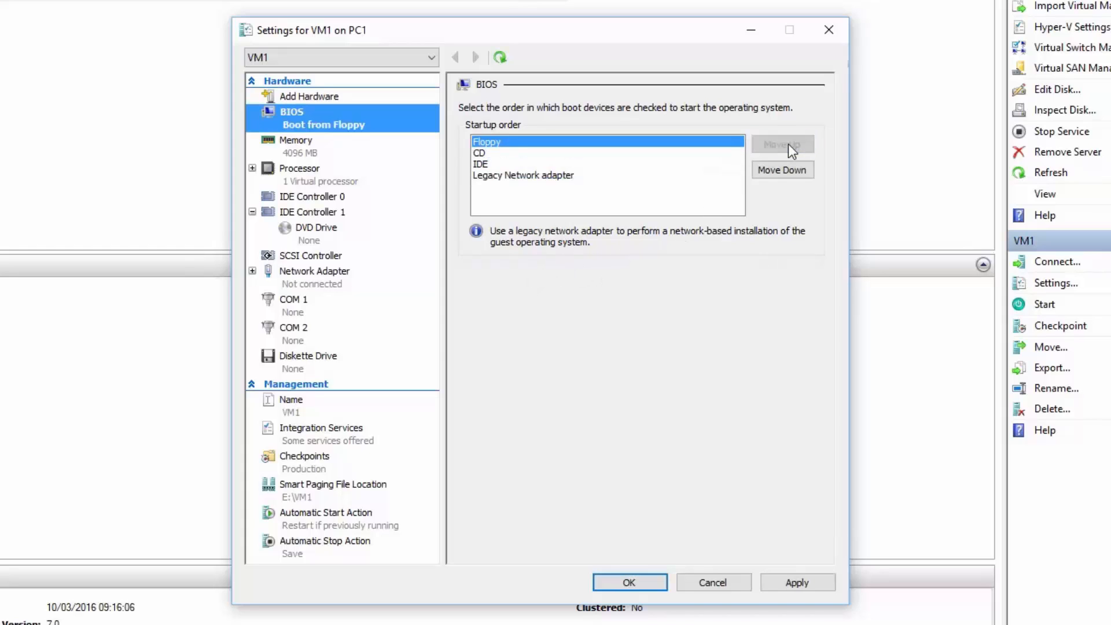
left_click(788, 171)
left_click(789, 172)
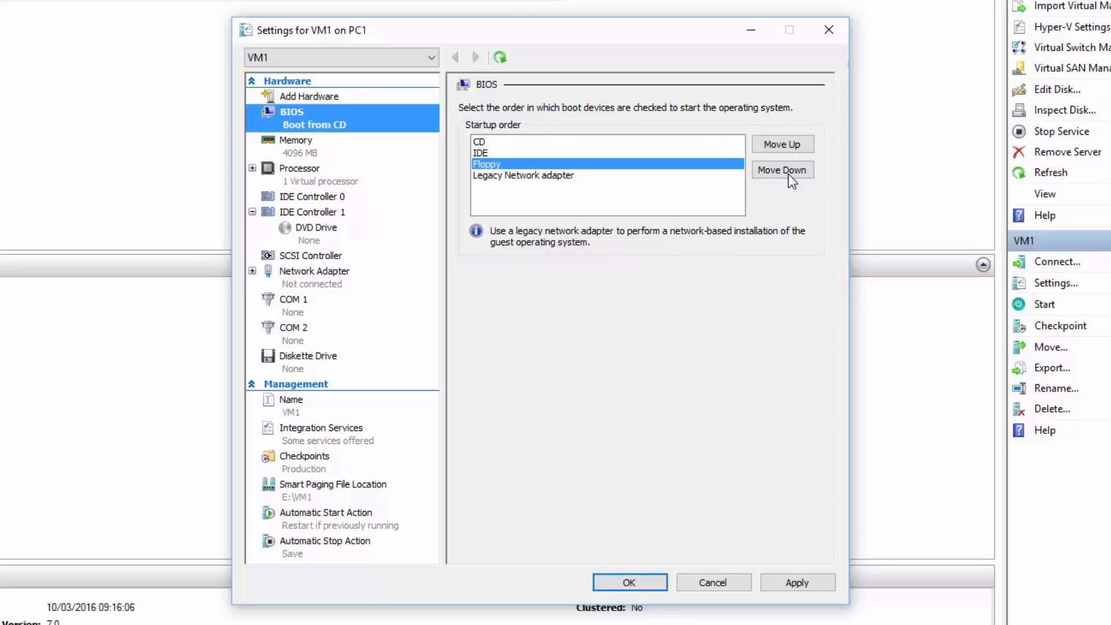
left_click(789, 174)
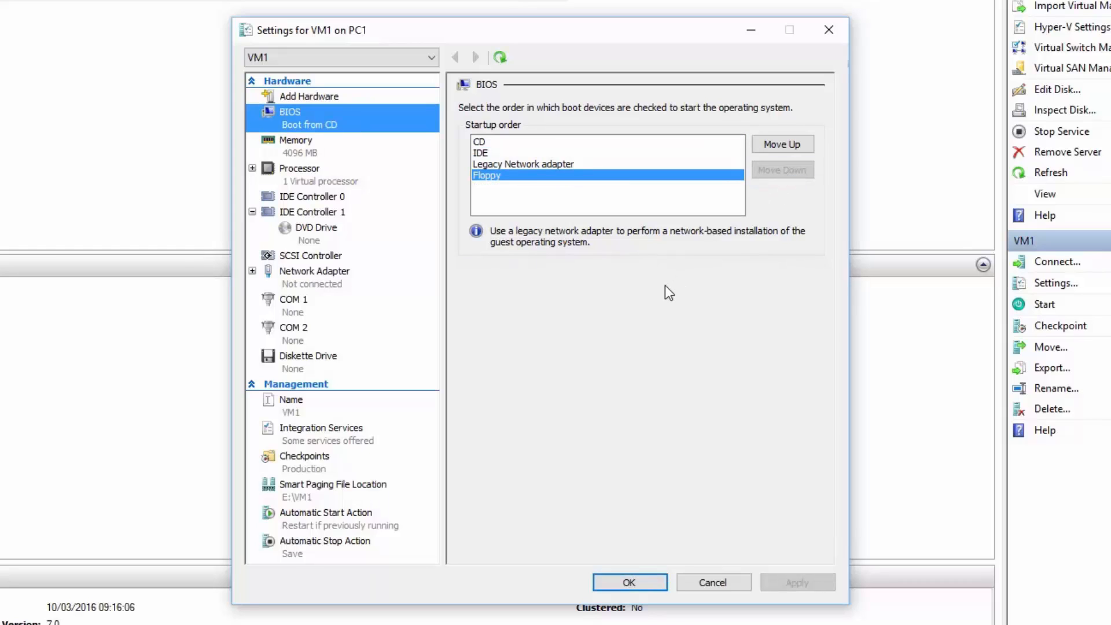
- Disable Dynamic Memory in the virtual machine's memory settings
left_click(283, 154)
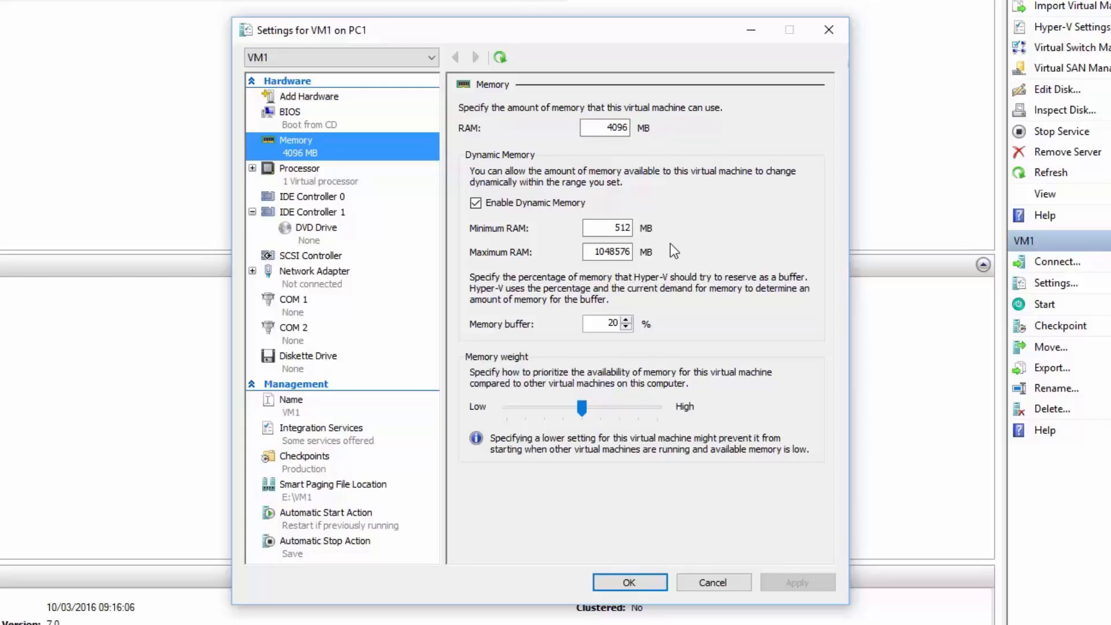
left_click(475, 203)
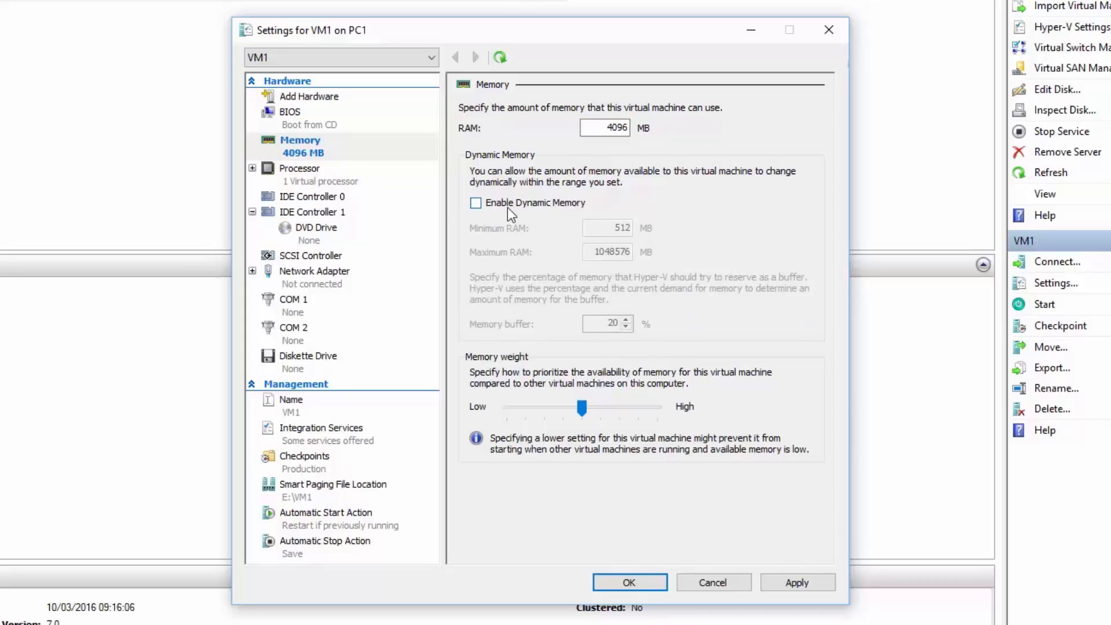
- Try 4 virtual processors for the virtual machine and set the number back to 1
left_click(281, 177)
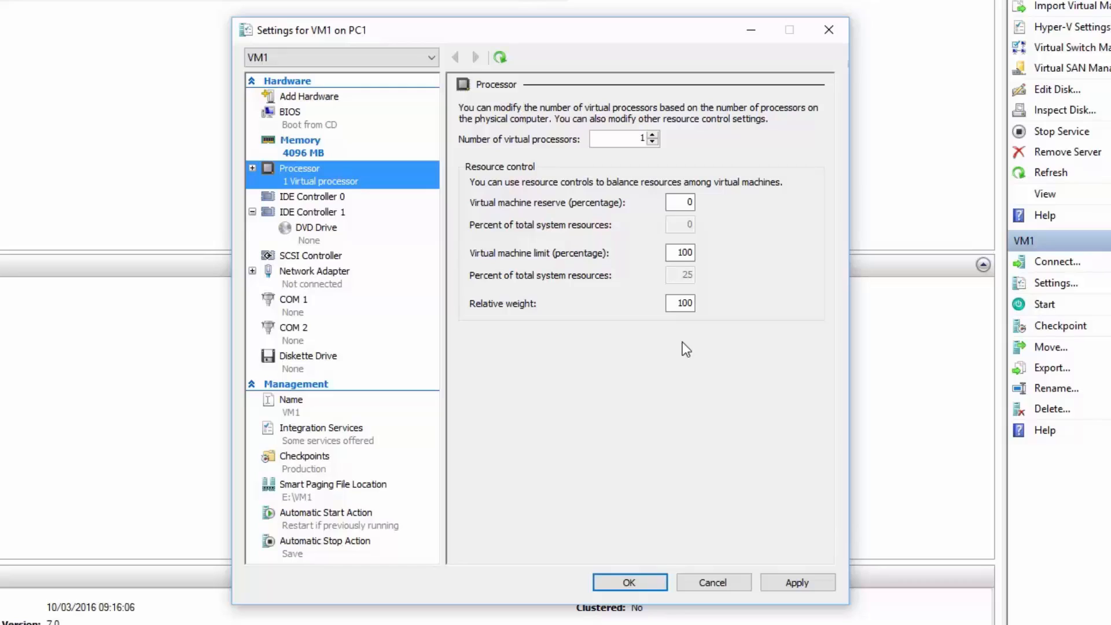
left_click(653, 135)
left_click(653, 135)
left_click(653, 135)
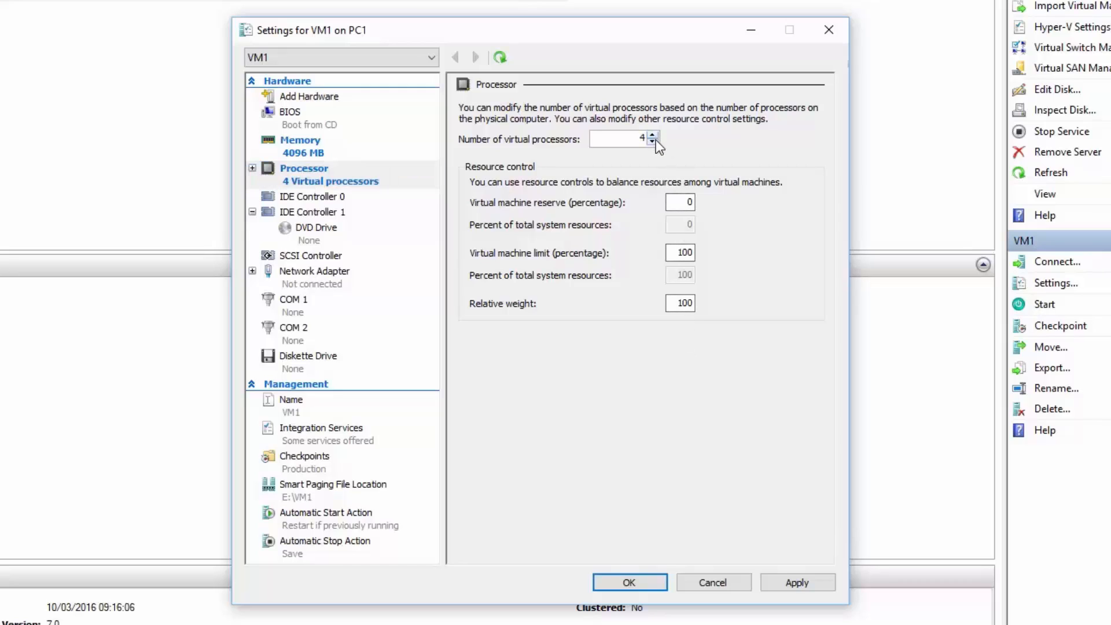
left_click(653, 141)
left_click(653, 141)
left_click(653, 142)
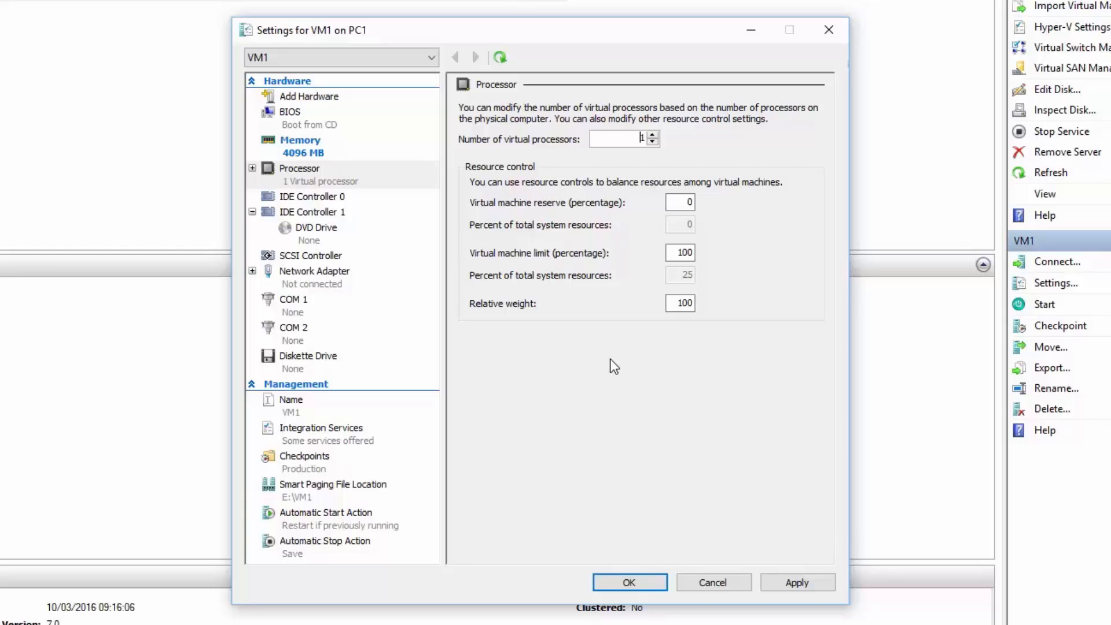
- Review the drive types that can be attached to IDE Controller 0, IDE Controller 1 and the SCSI Controller
left_click(383, 200)
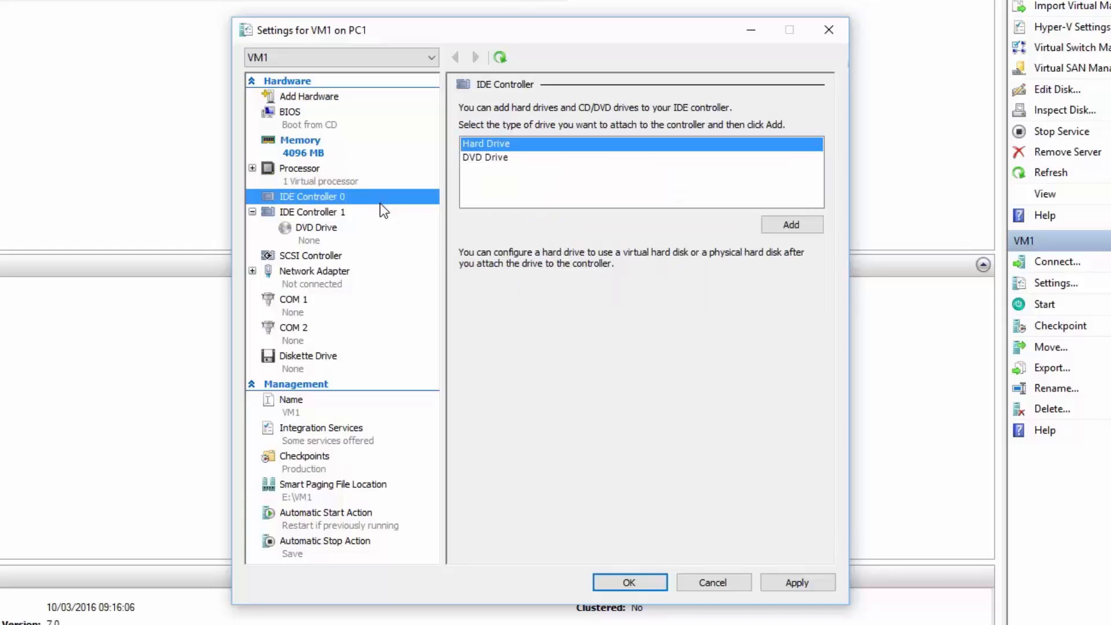
left_click(380, 215)
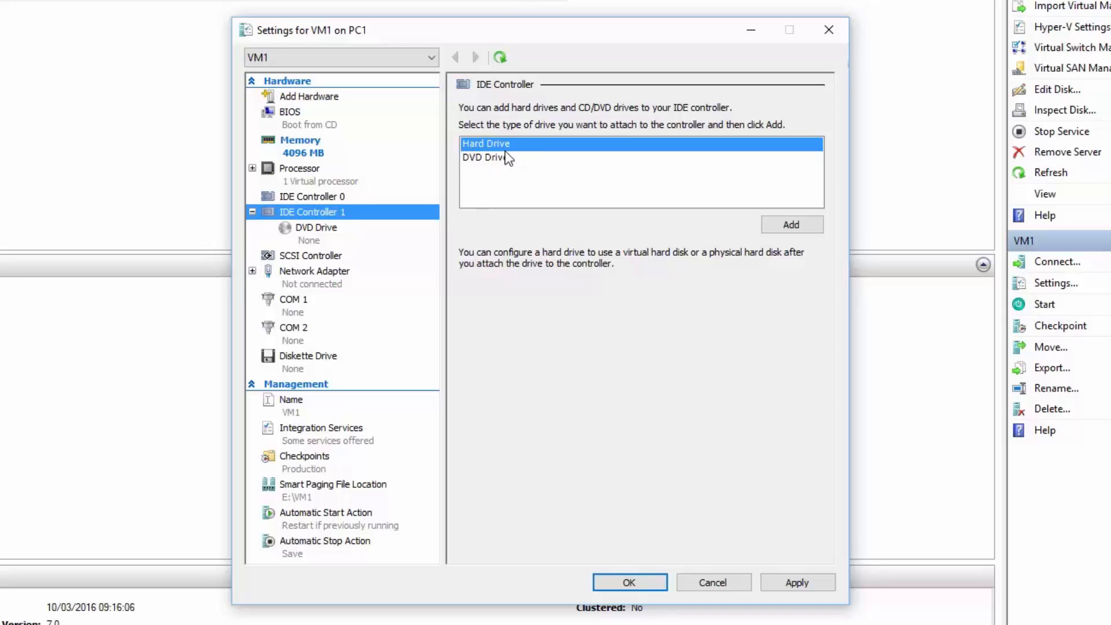
left_click(465, 158)
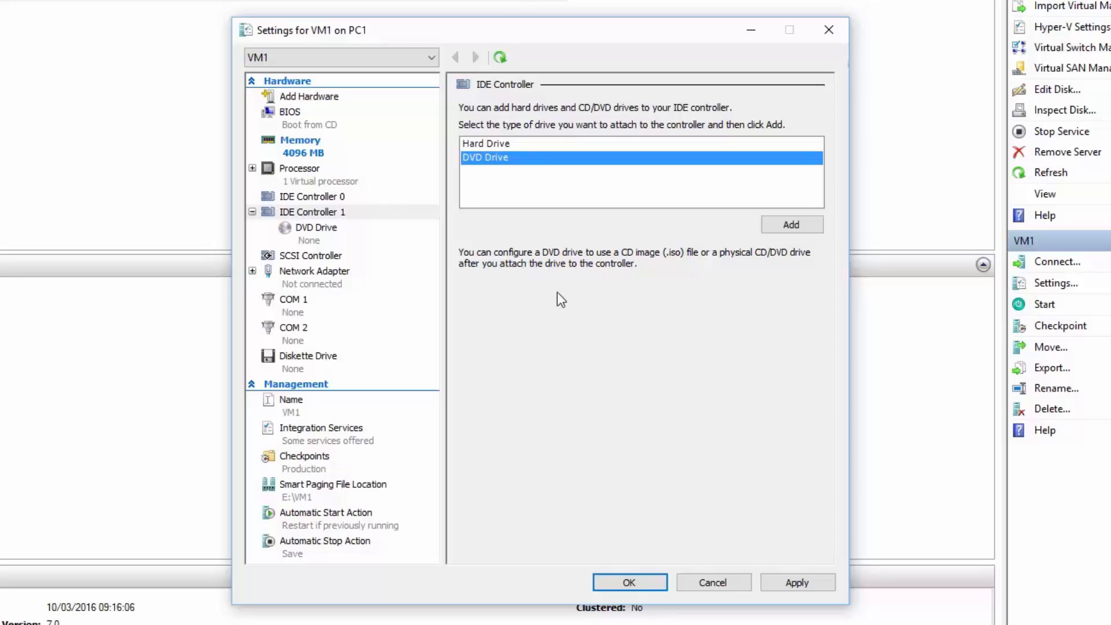
left_click(470, 143)
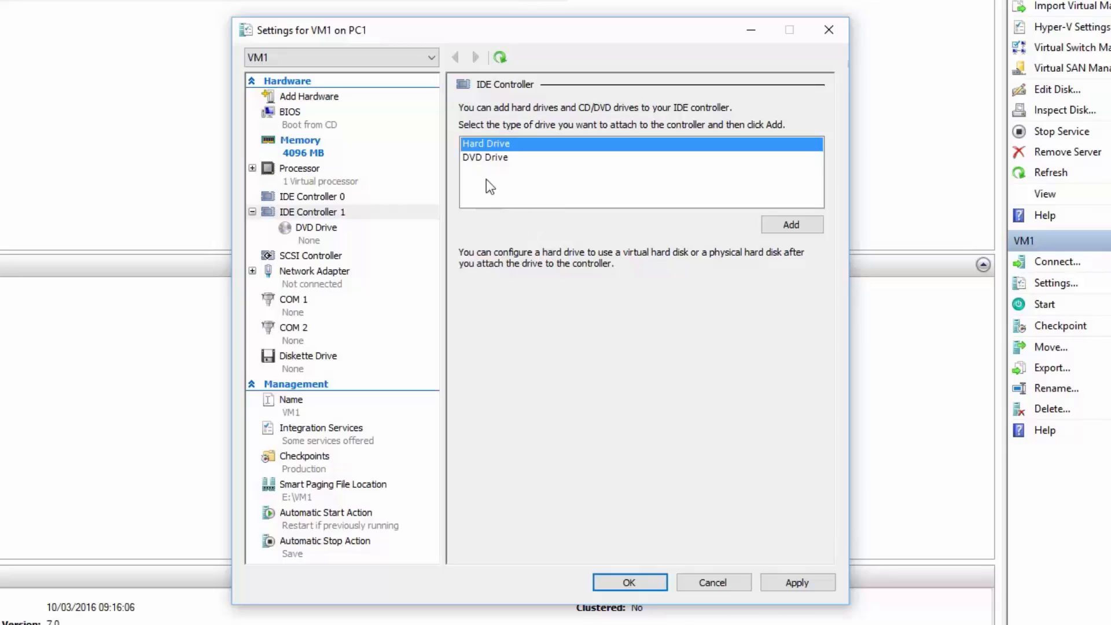
left_click(481, 159)
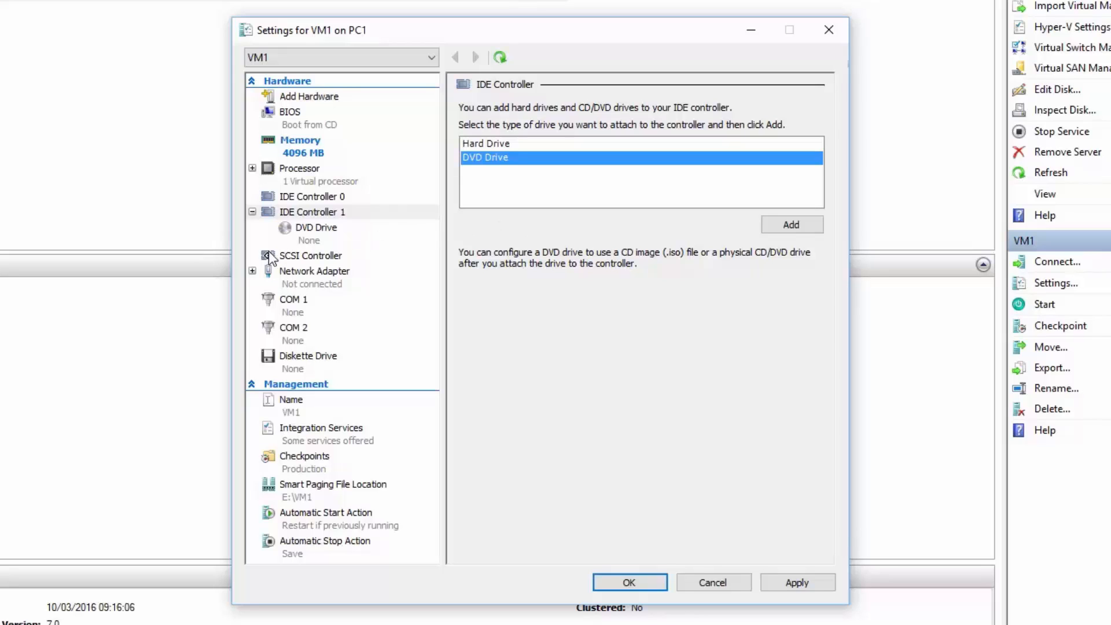
left_click(316, 258)
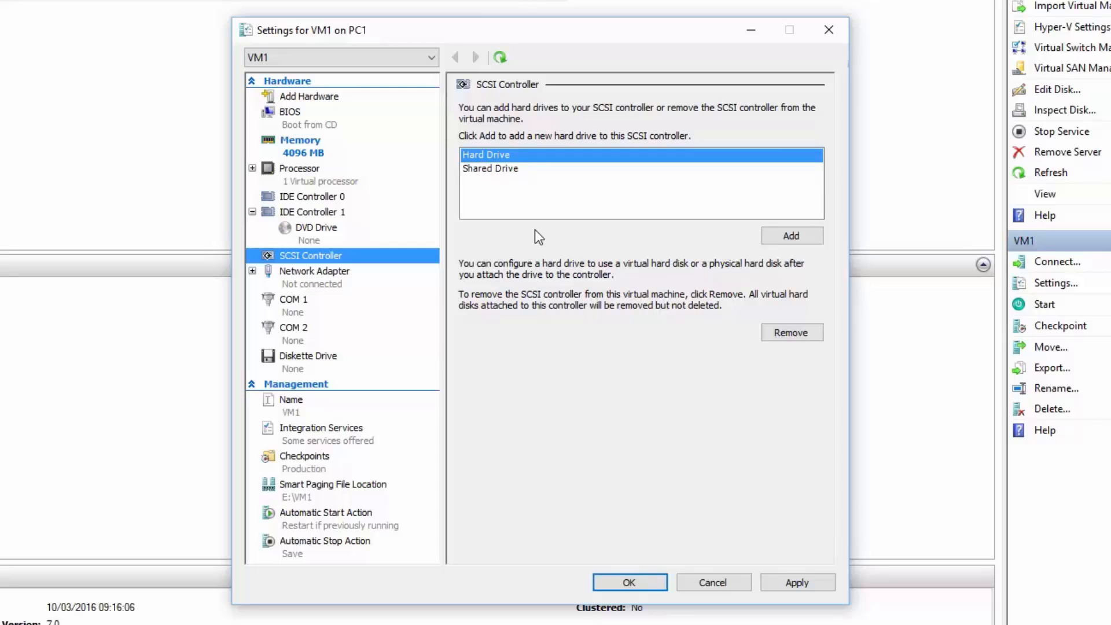
left_click(466, 171)
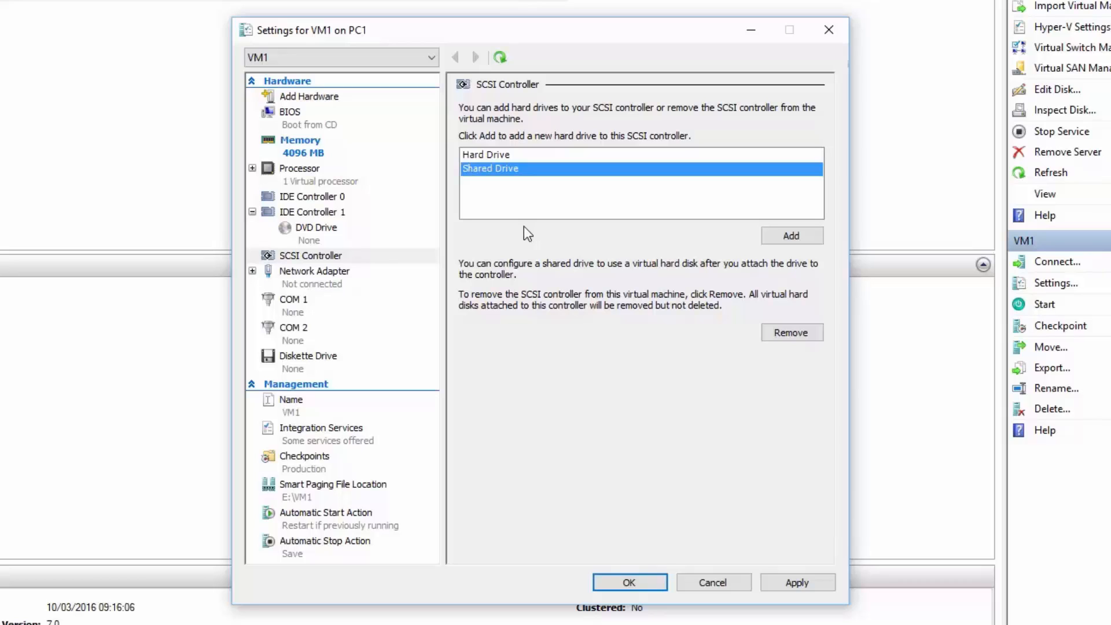
- Check the network adapter's virtual switch choices, and switch virtual LAN identification and bandwidth management on and off again to see their options
left_click(297, 276)
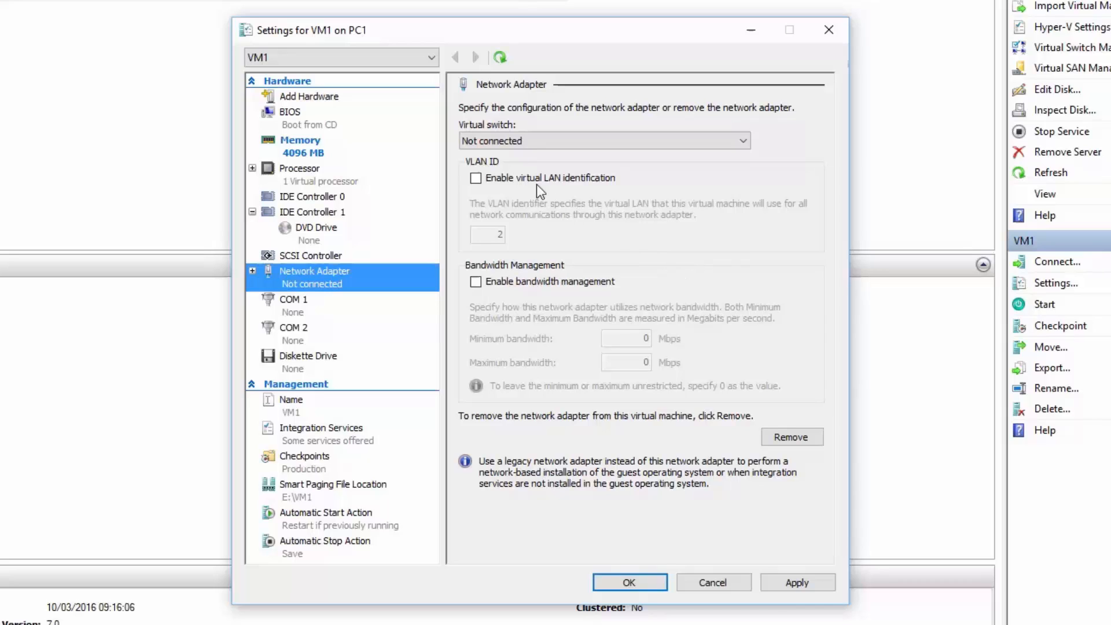
left_click(557, 140)
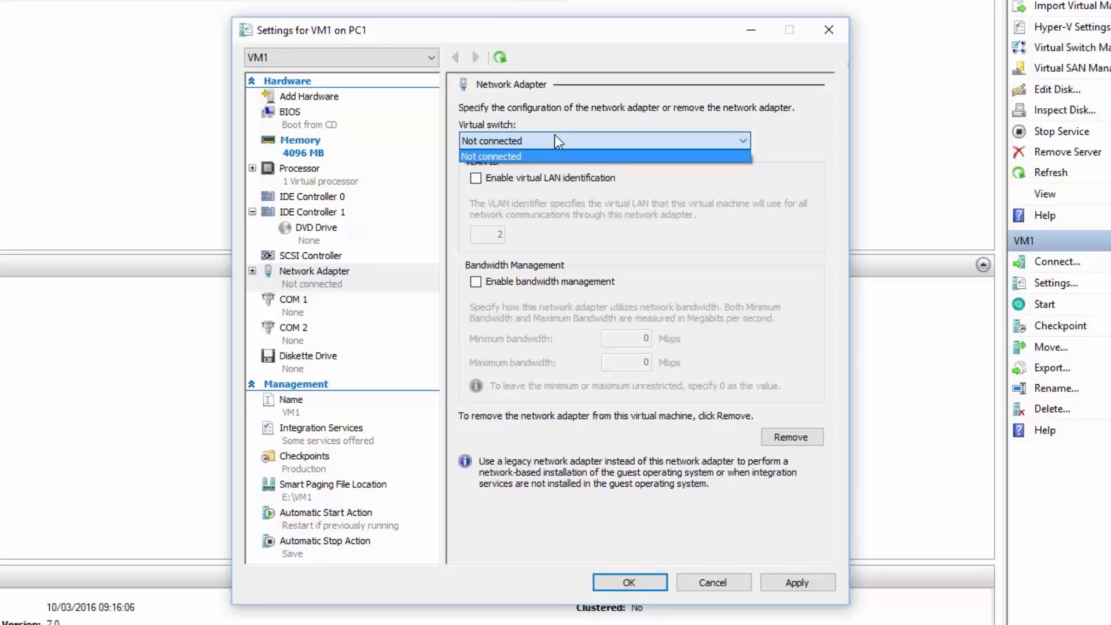
left_click(554, 135)
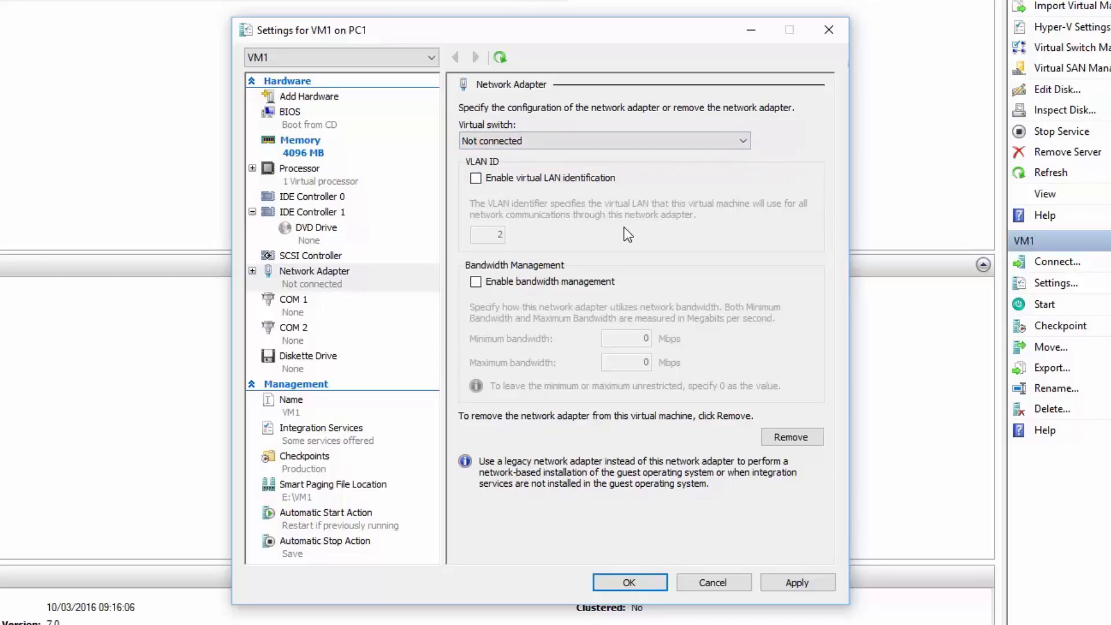
left_click(476, 179)
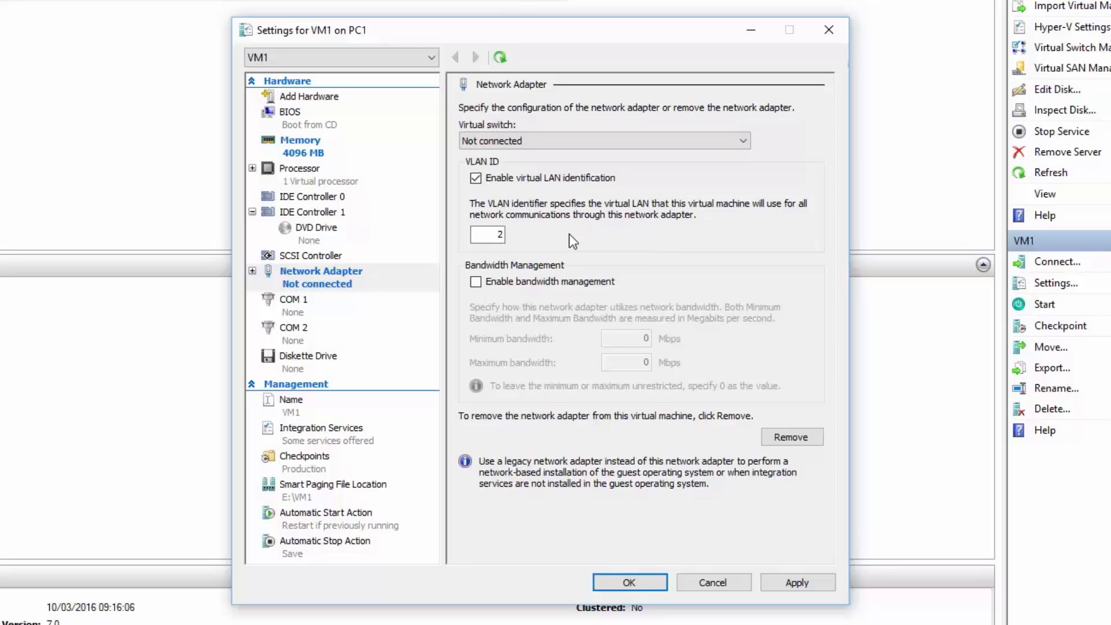
left_click(476, 179)
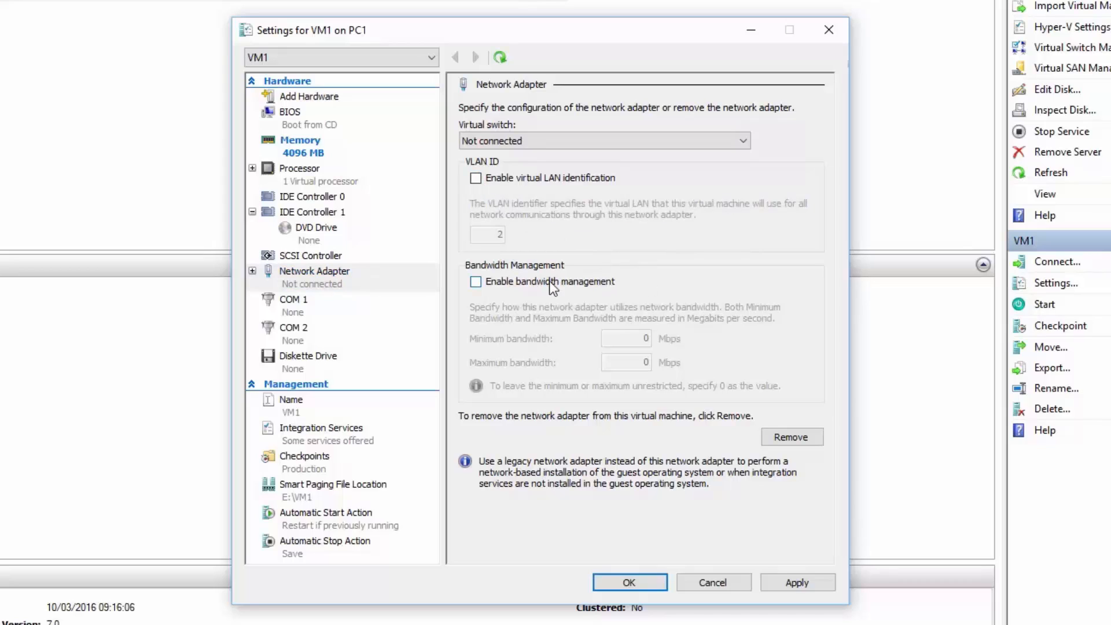
left_click(475, 283)
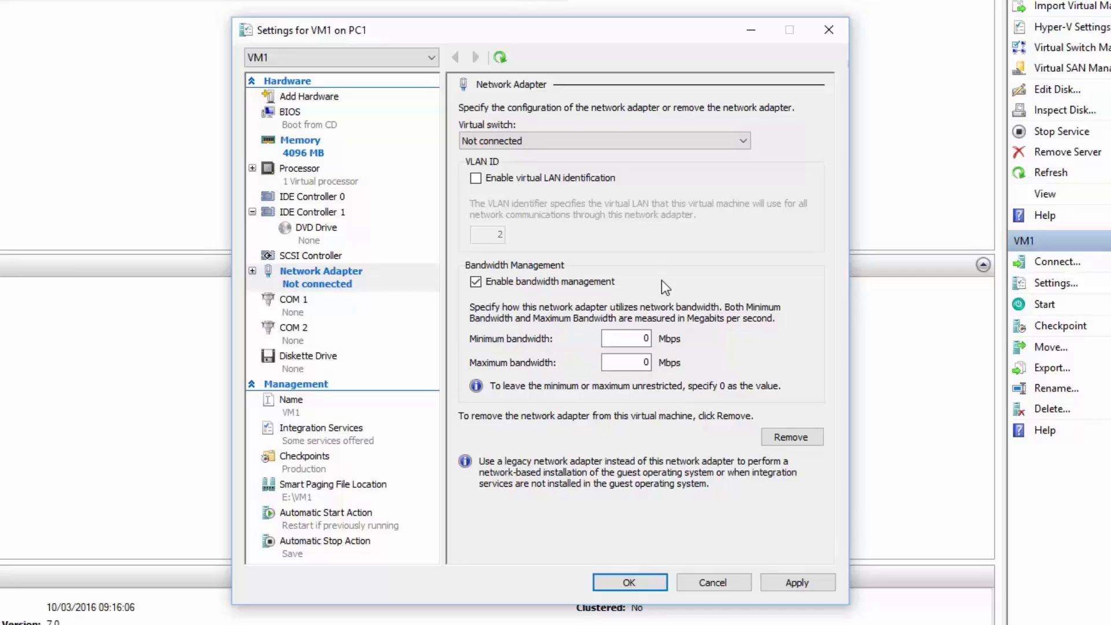
left_click(481, 282)
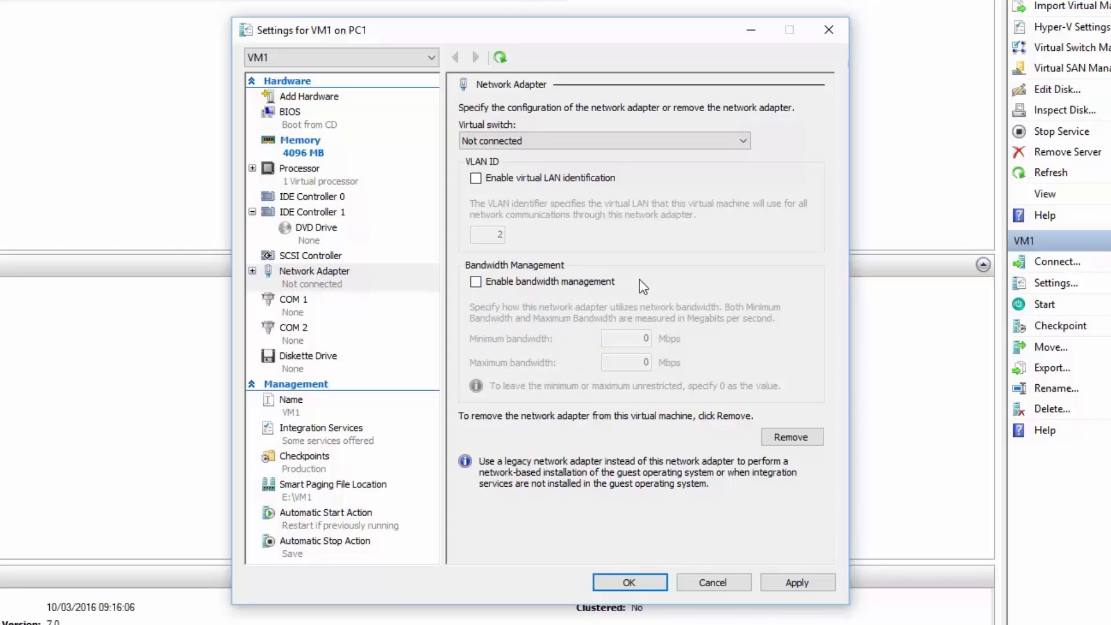
- Review the COM 1 and COM 2 port settings, and switch the diskette drive to a virtual floppy disk file and back to None
left_click(257, 311)
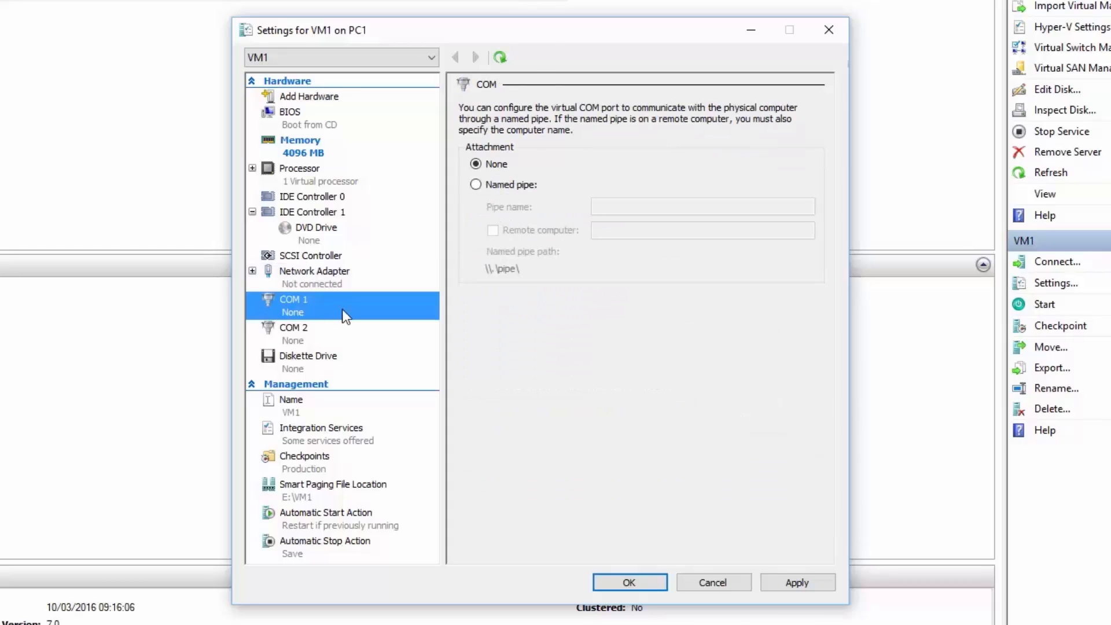
left_click(341, 328)
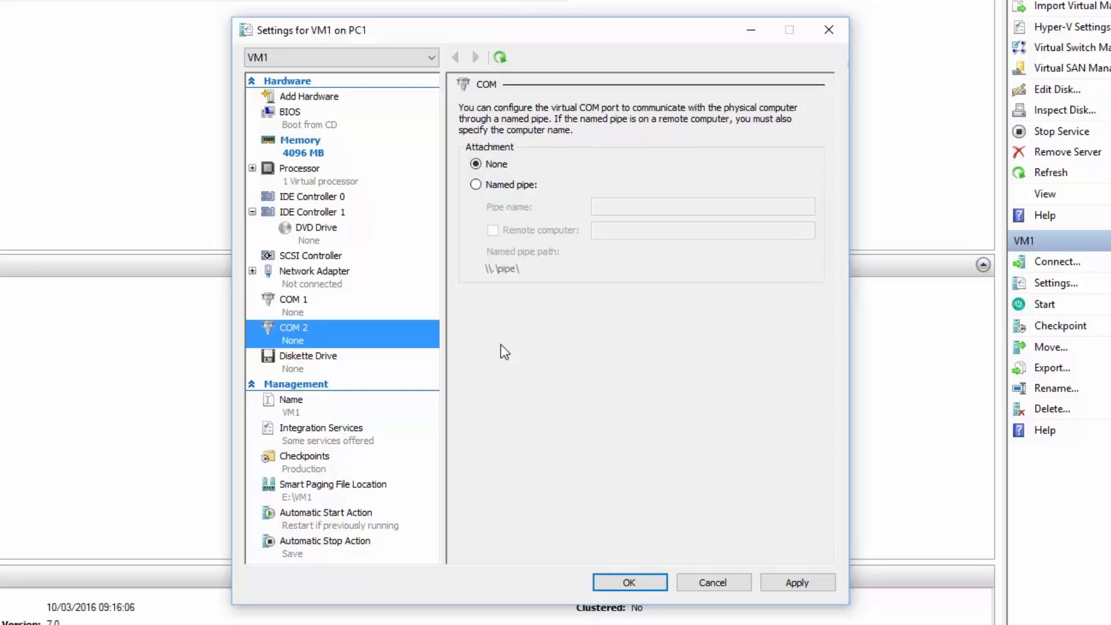
left_click(308, 359)
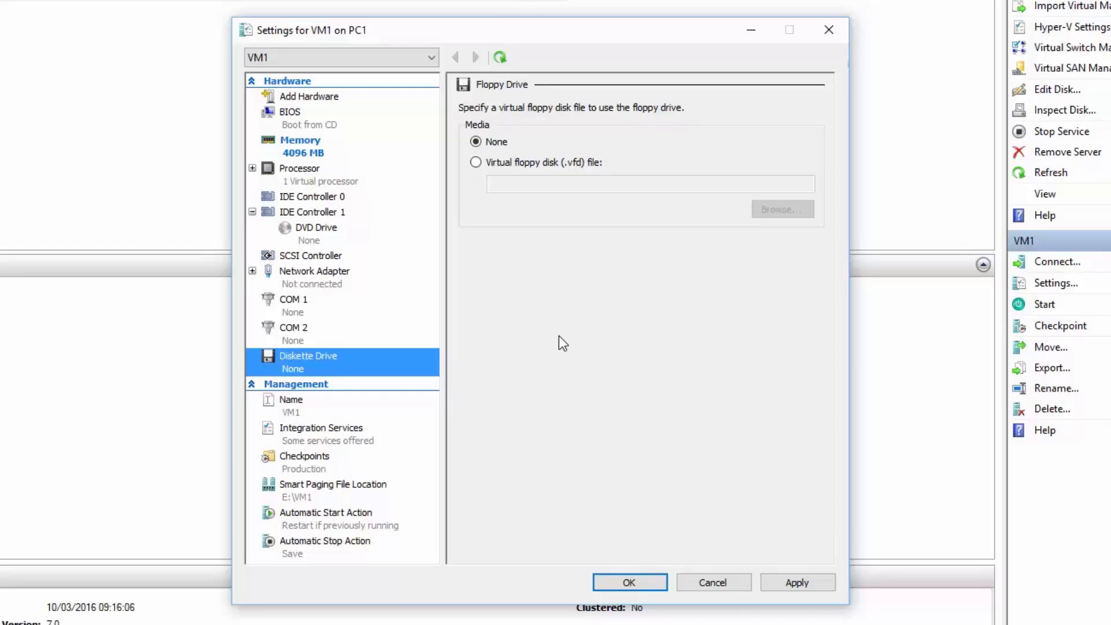
left_click(476, 163)
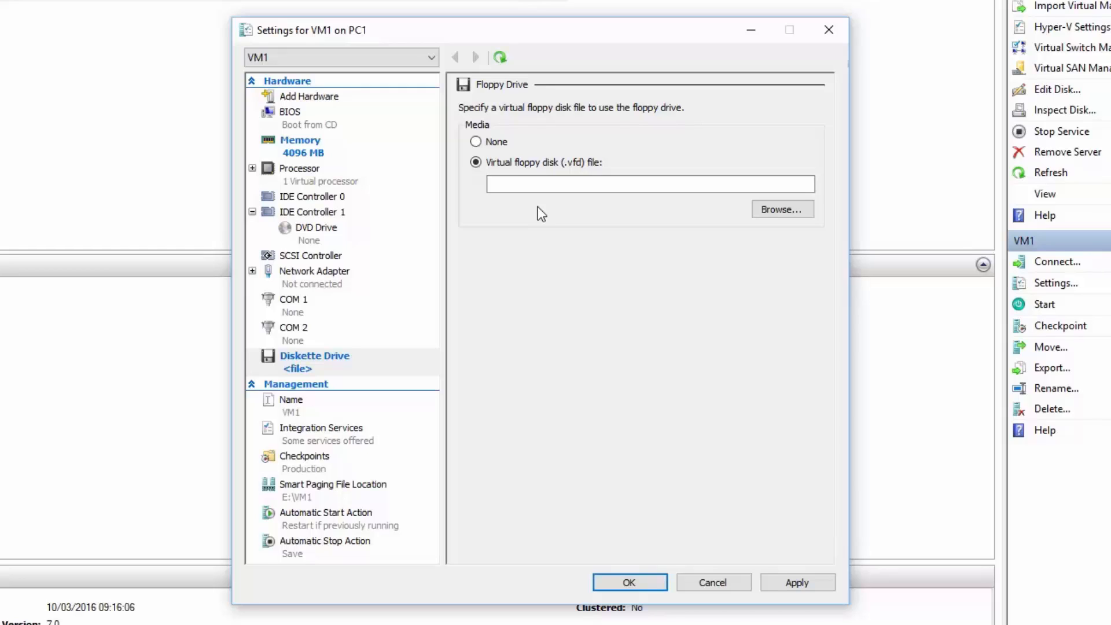
left_click(476, 141)
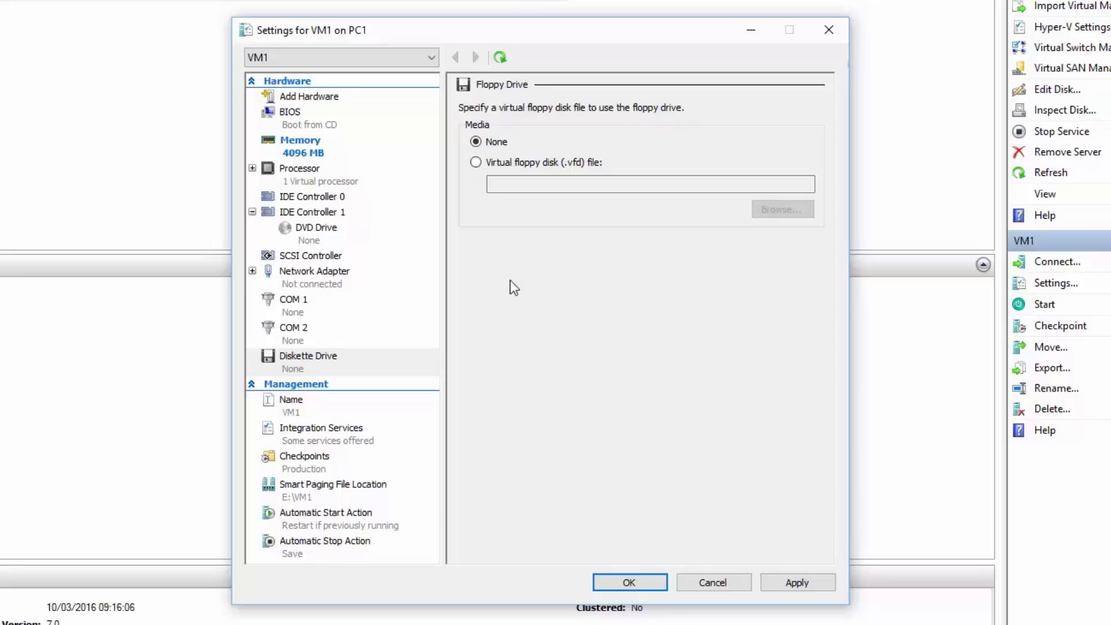
- Review the virtual machine's name and integration services settings, switching Guest services on and off again
left_click(294, 406)
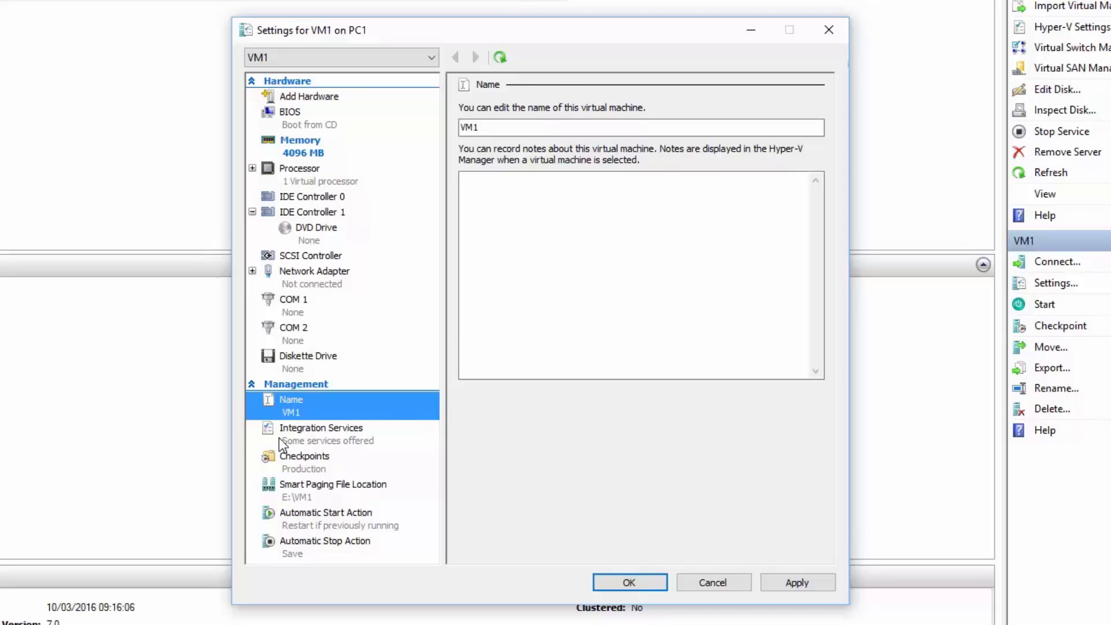
left_click(324, 438)
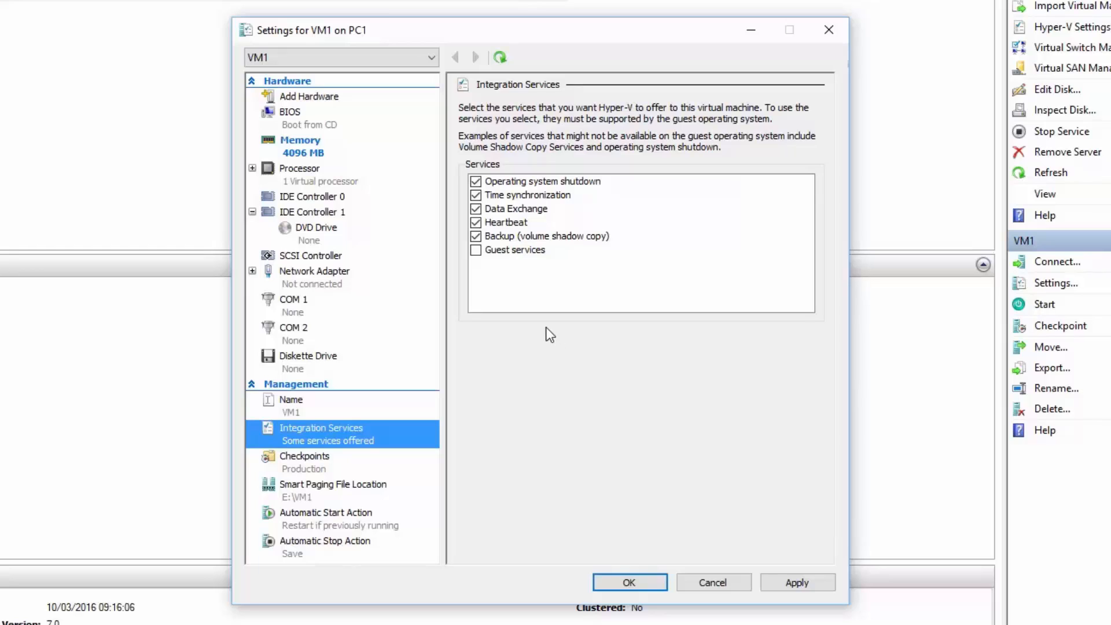
left_click(475, 252)
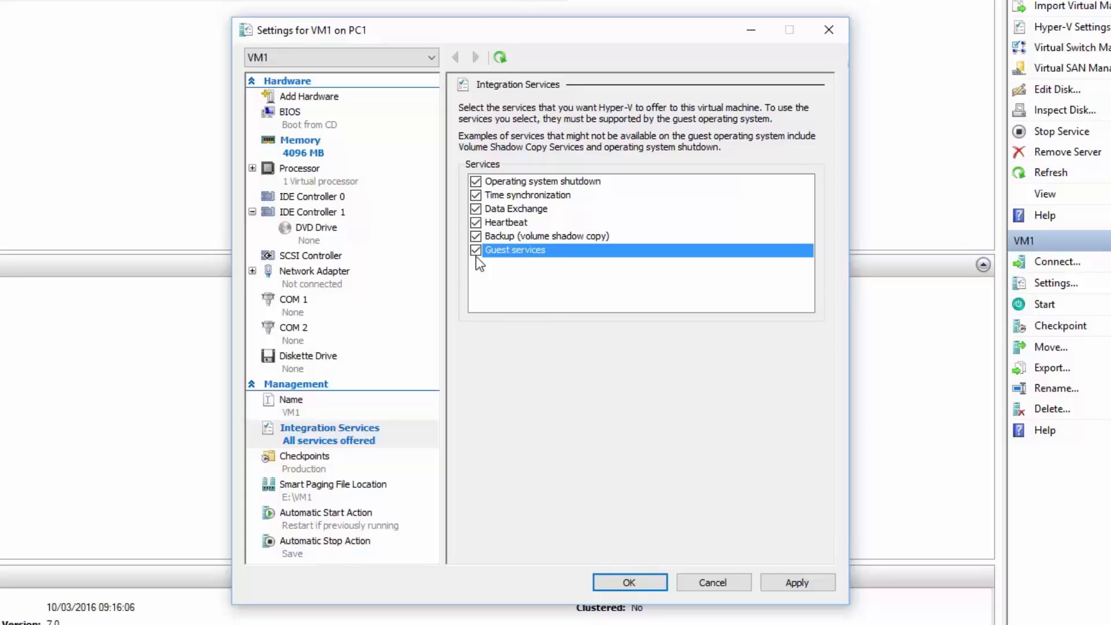
left_click(476, 256)
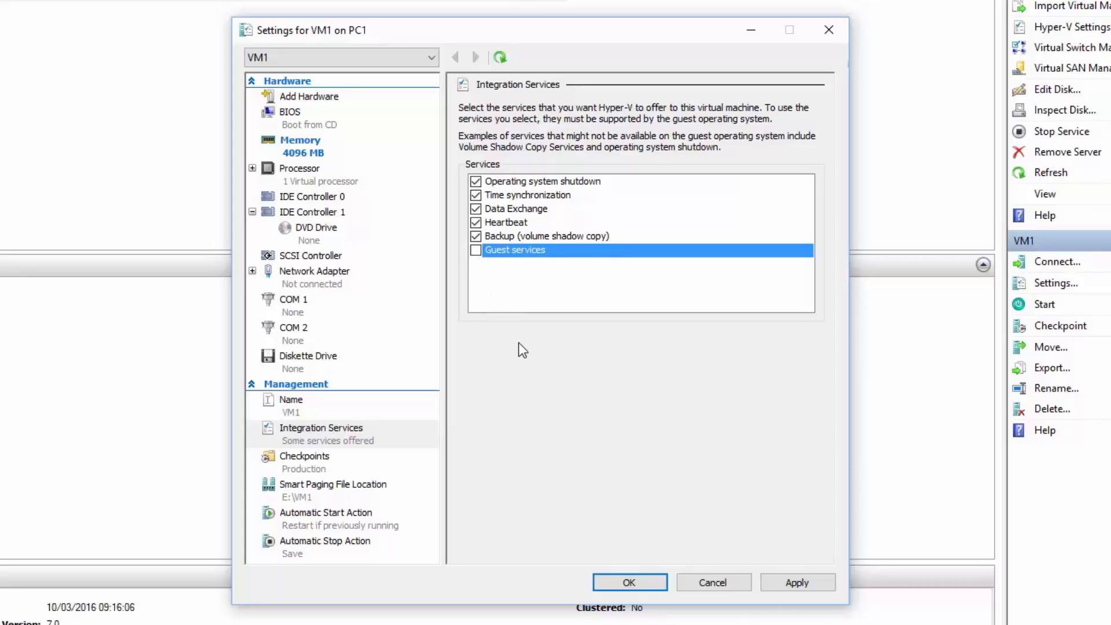
- Compare the standard and production checkpoint types, returning to production checkpoints, and inspect the Smart Paging file location
left_click(313, 460)
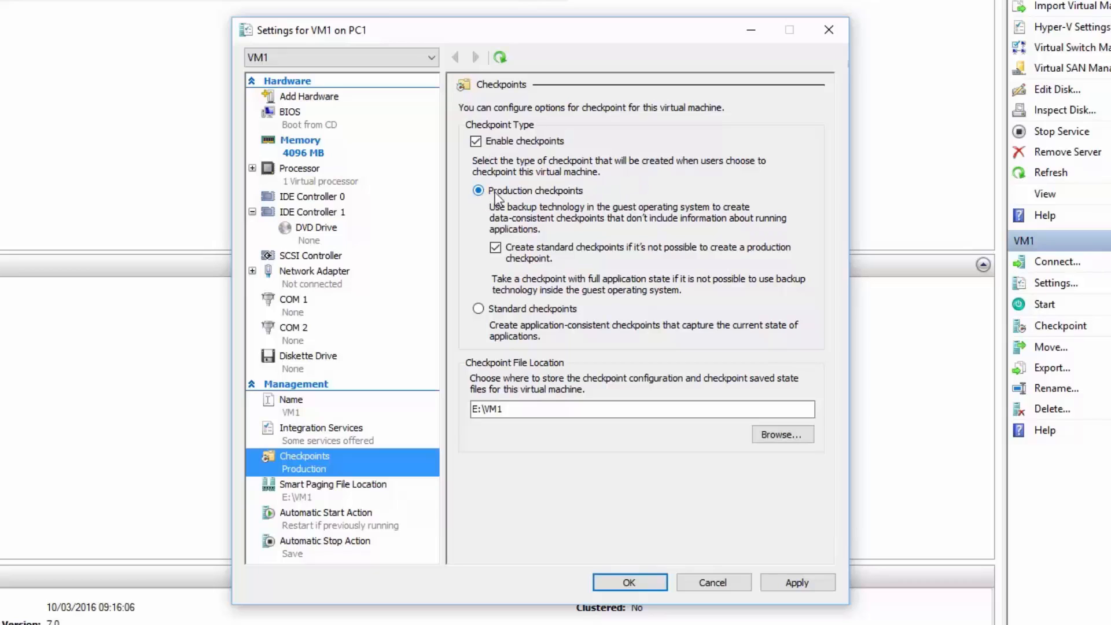
left_click(483, 314)
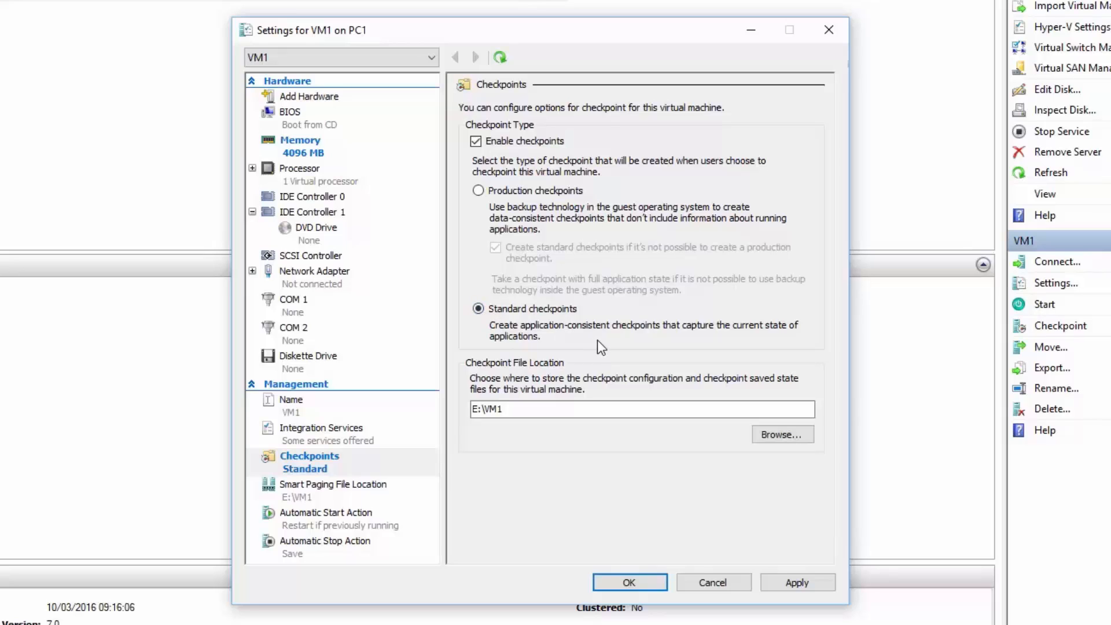
left_click(481, 193)
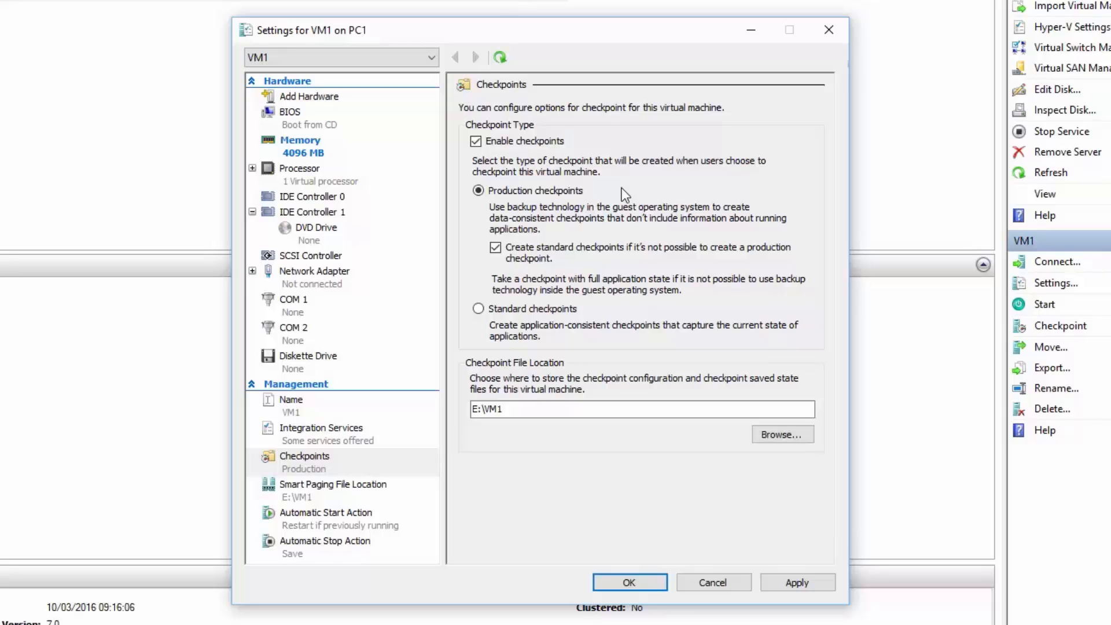
left_click(489, 310)
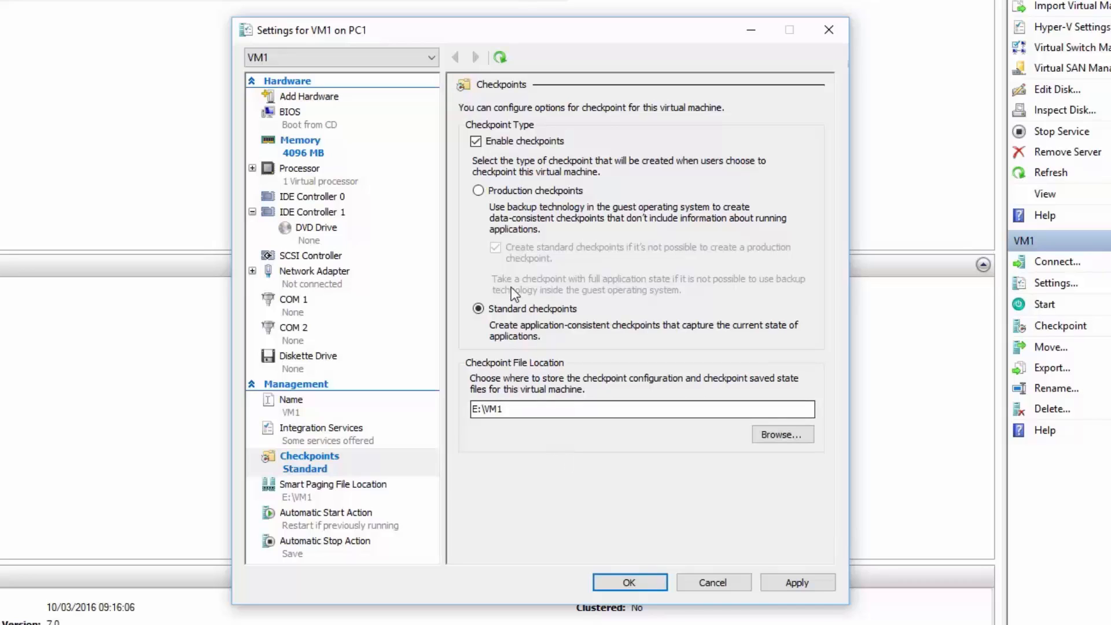
left_click(485, 196)
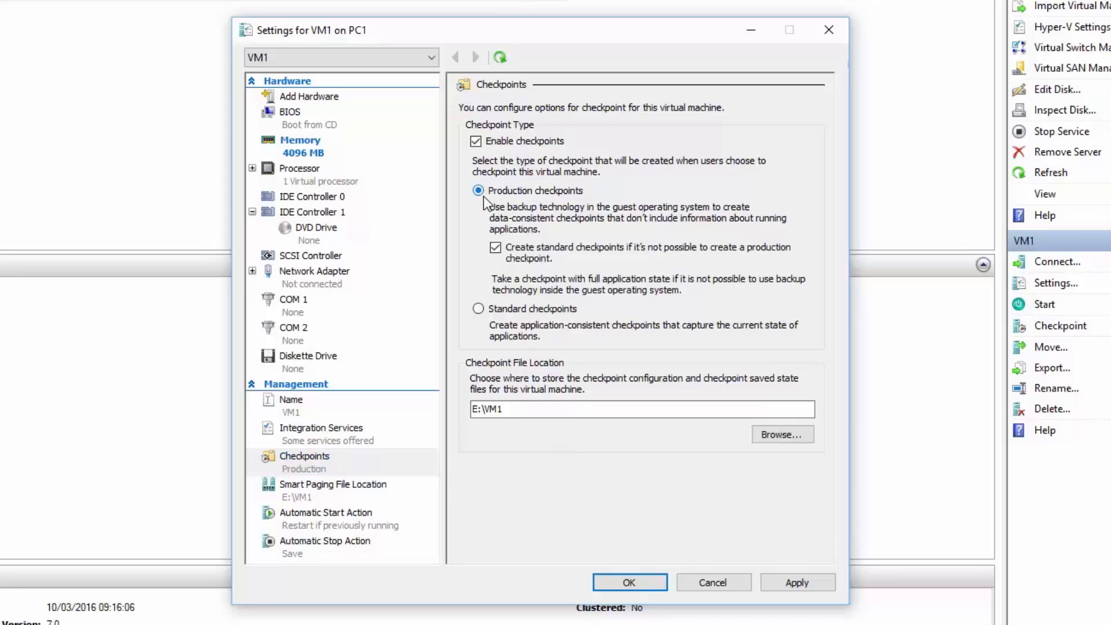
left_click(273, 492)
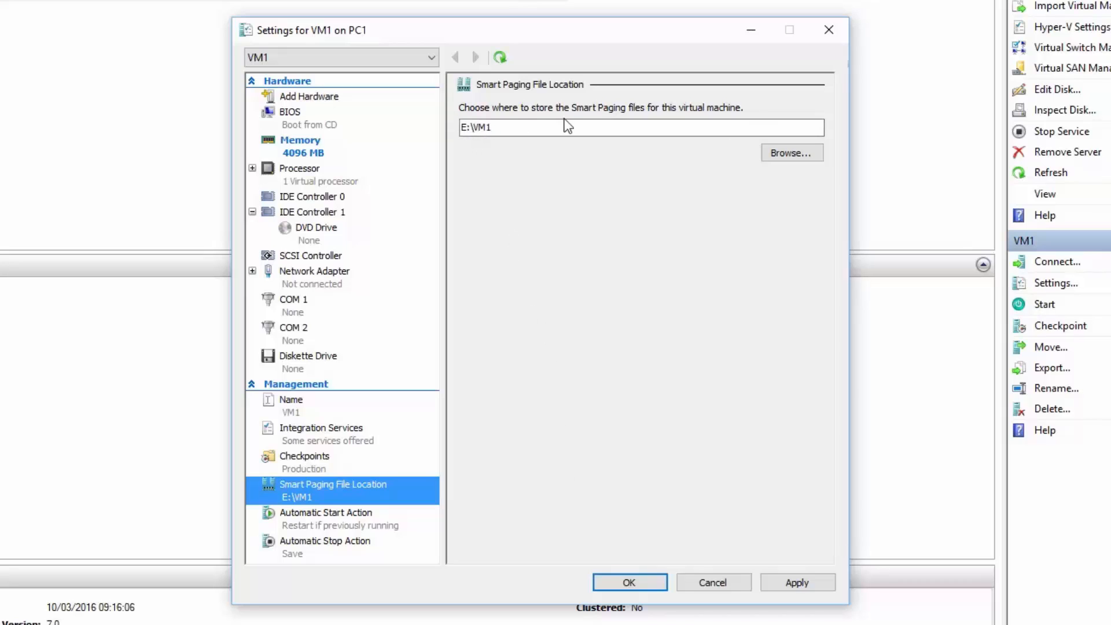
left_click(476, 127)
- Go through the automatic start action choices and set the virtual machine to always start automatically
left_click(286, 524)
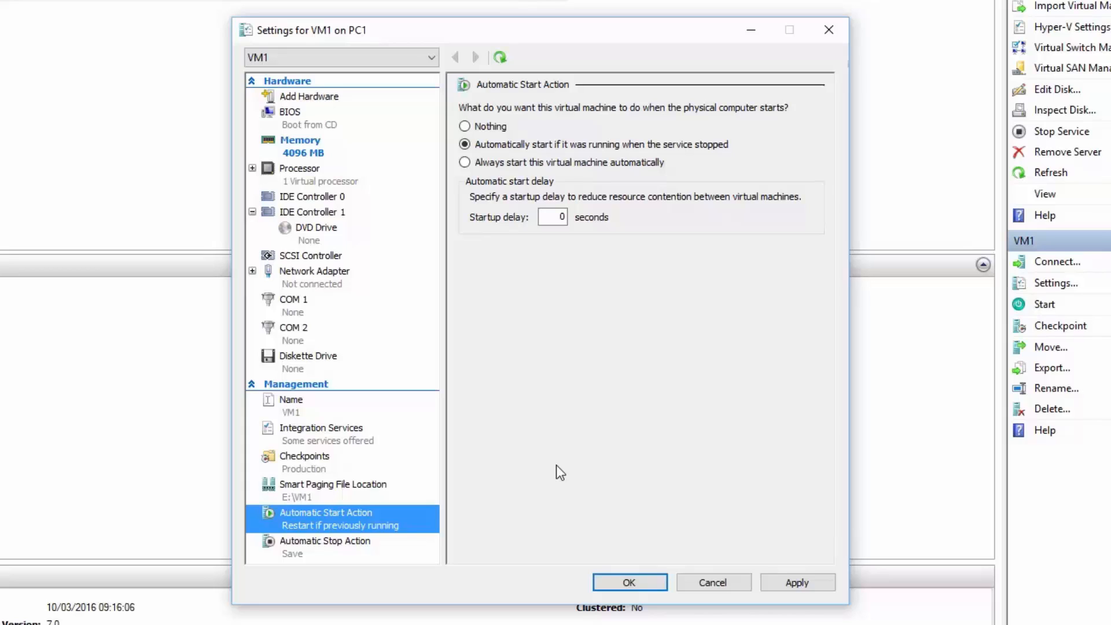
left_click(467, 127)
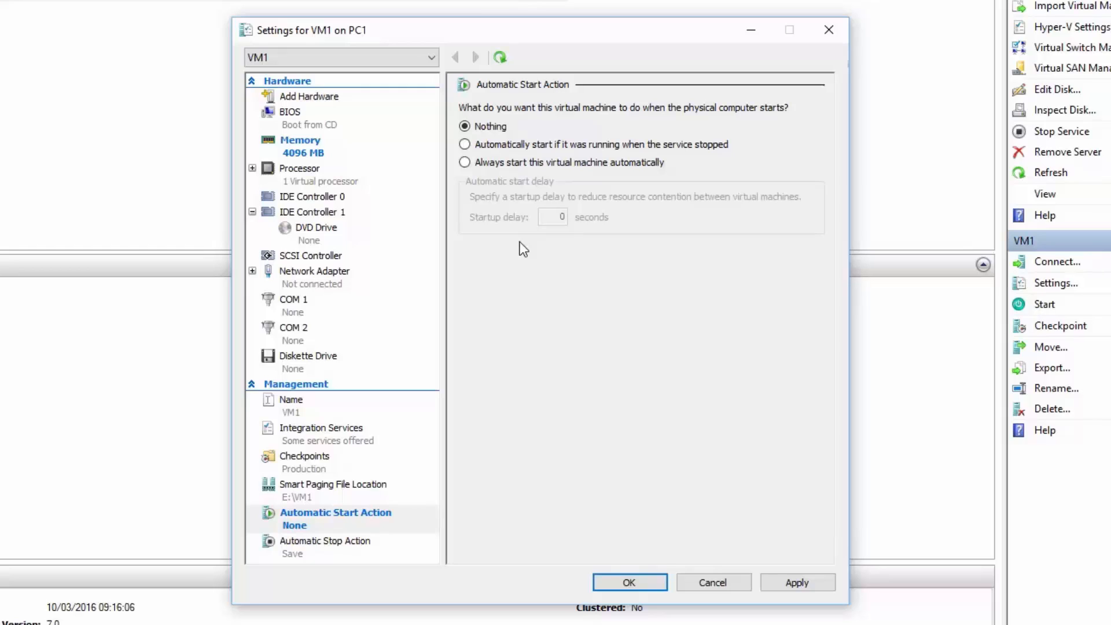
left_click(473, 146)
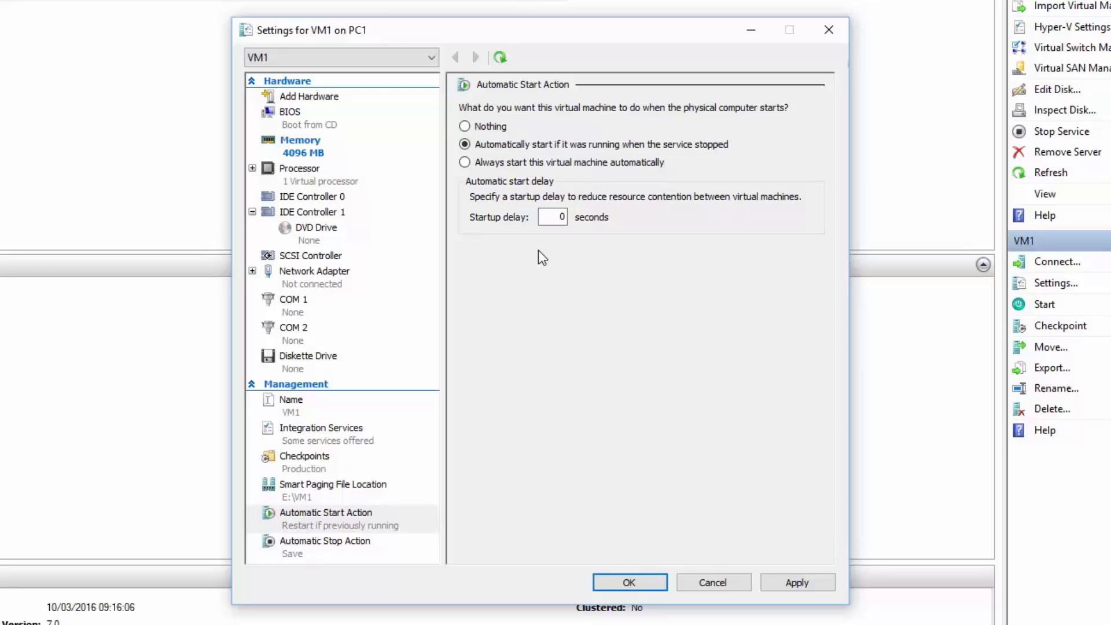
left_click(466, 162)
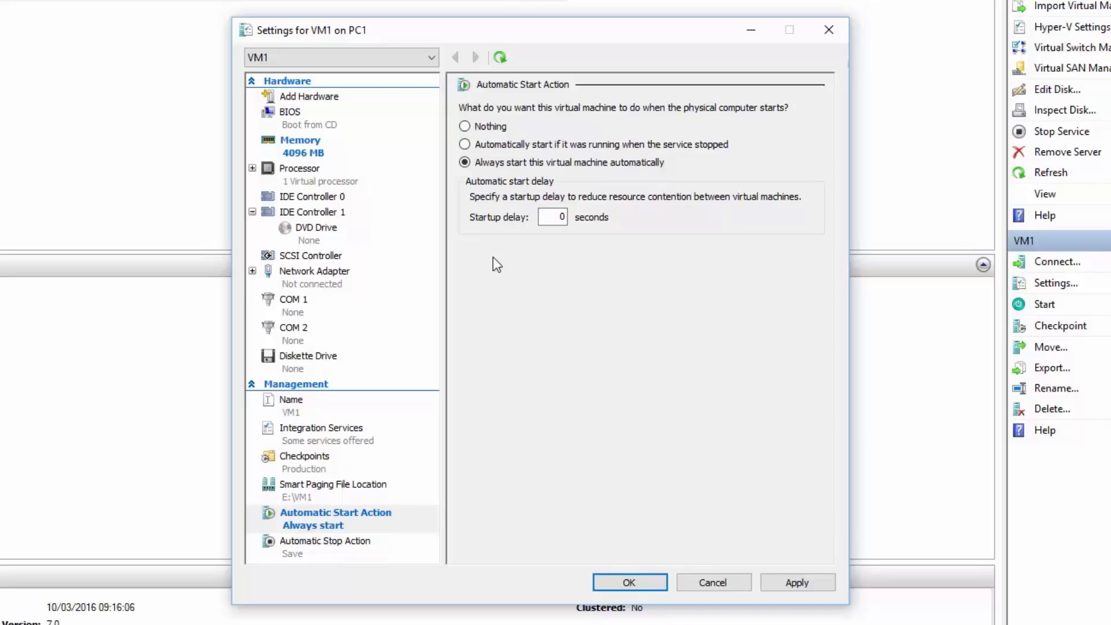
- Set the automatic stop action to shut down the guest operating system when the physical computer shuts down
left_click(279, 546)
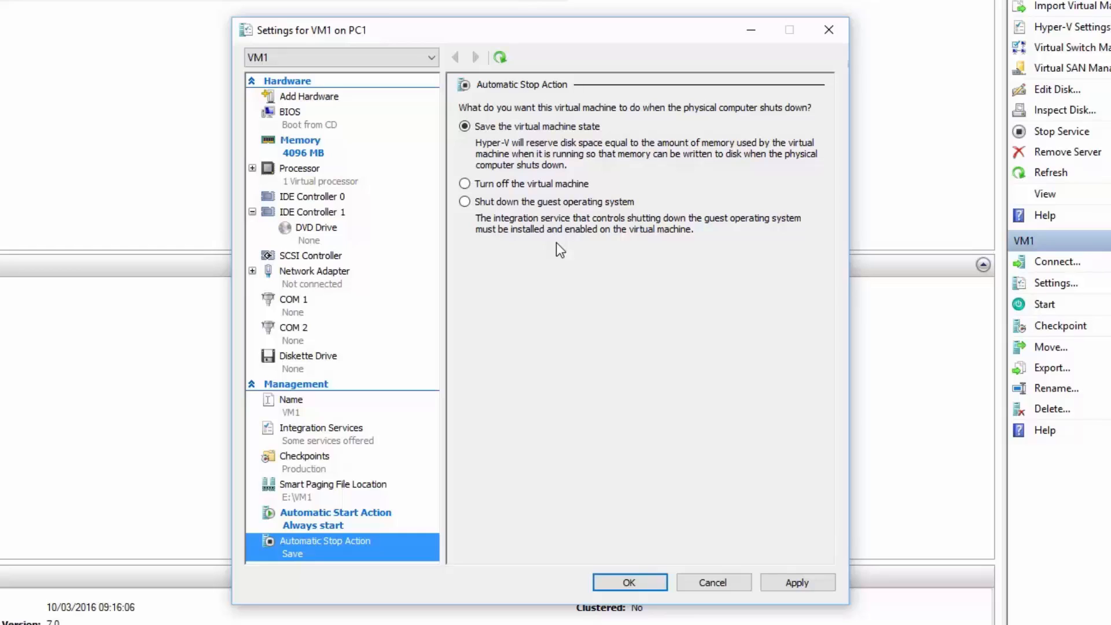
left_click(466, 184)
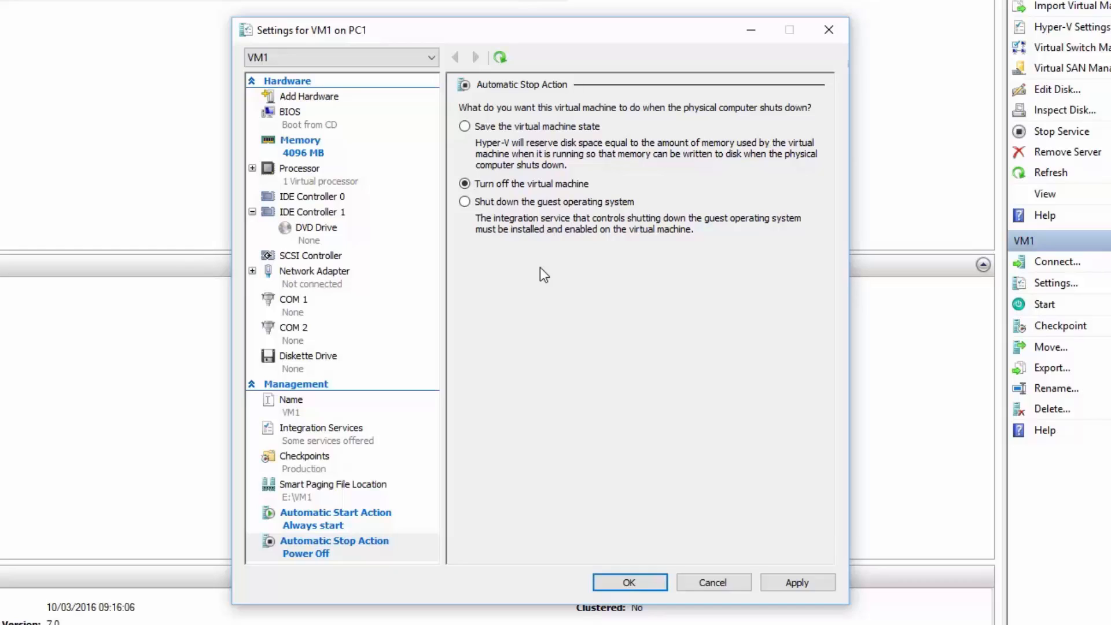
left_click(465, 202)
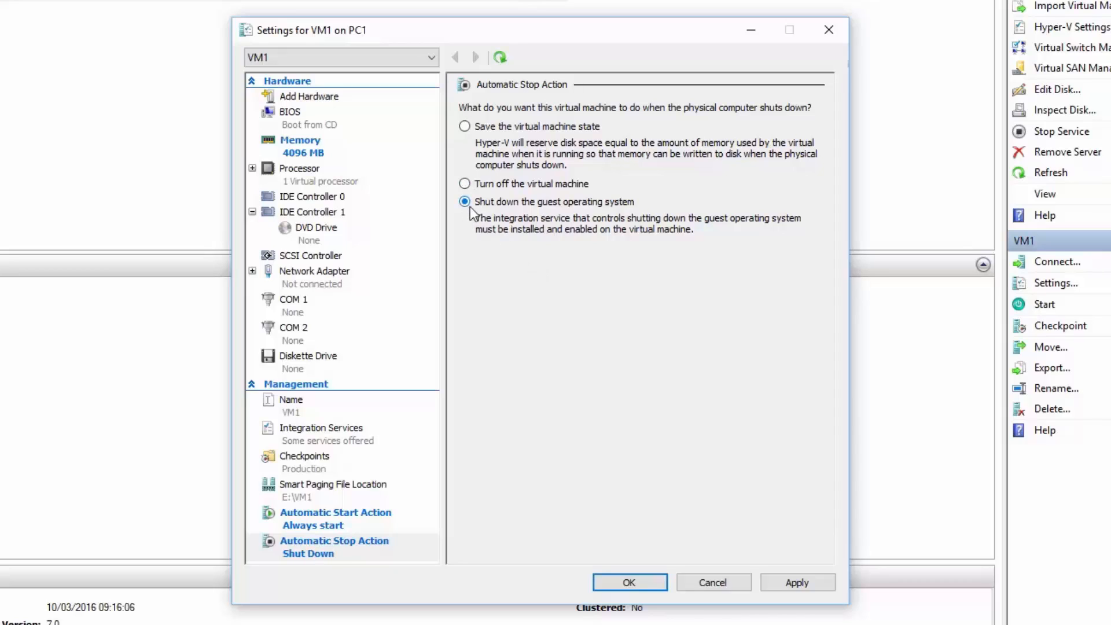